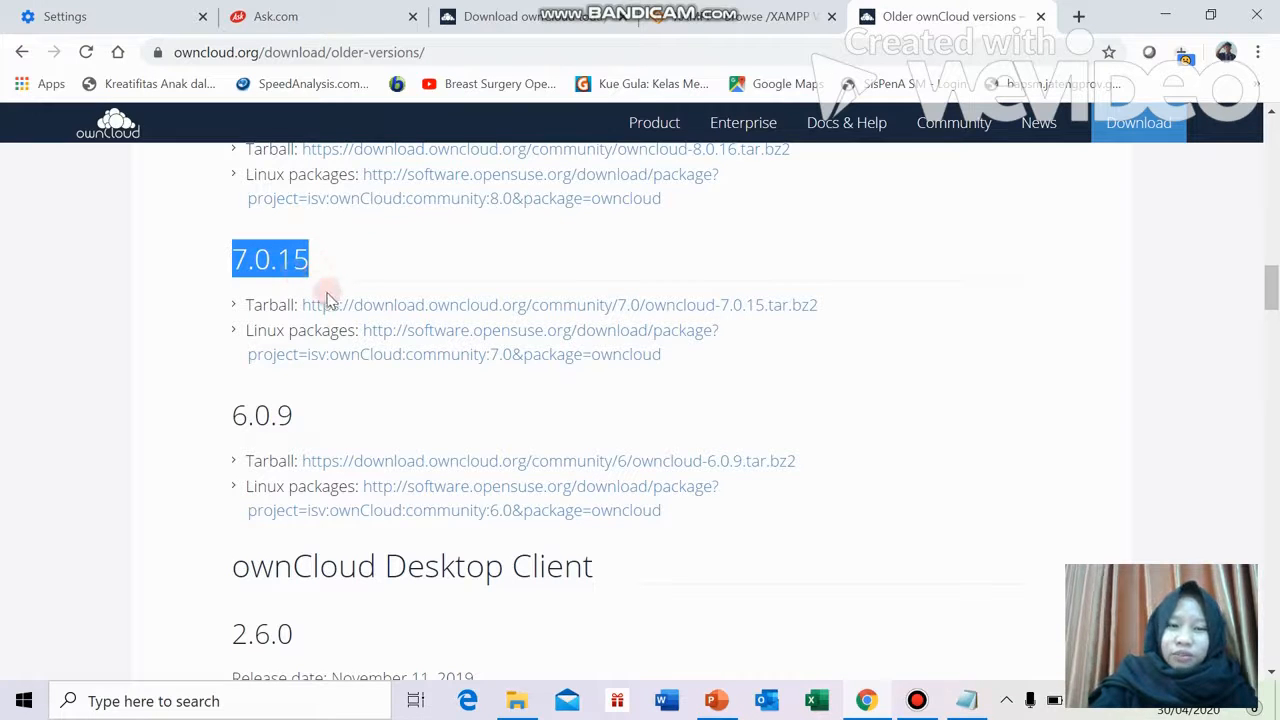
Clear the selection on the 7.0.15 heading of ownCloud's older-versions page
click(298, 245)
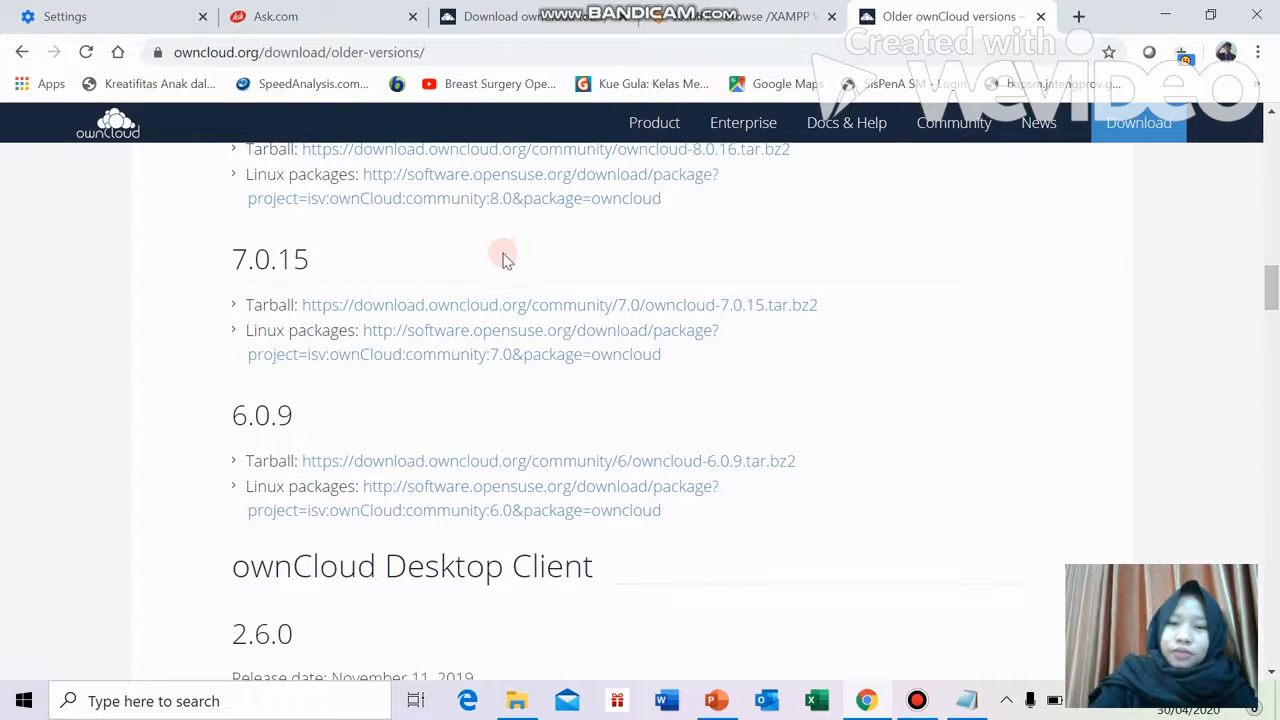
Switch to the SourceForge tab and go back to the list of XAMPP versions
click(676, 28)
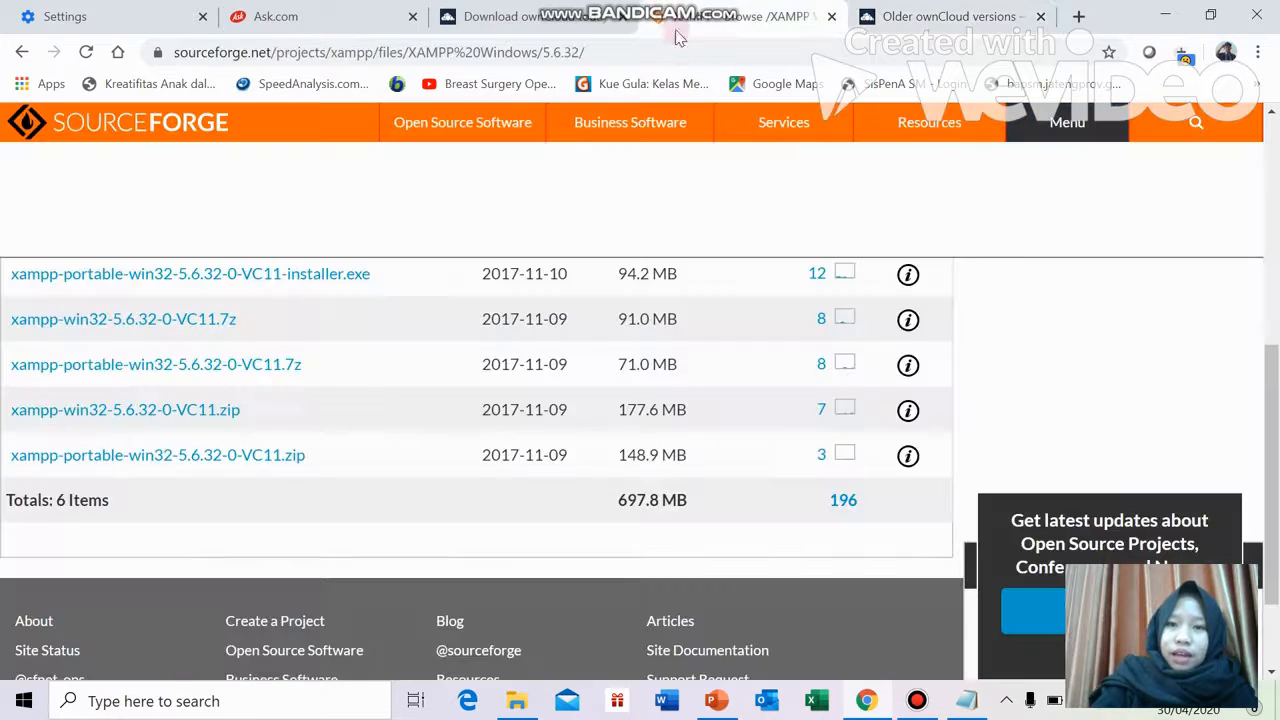
scroll(294, 334, up, 5)
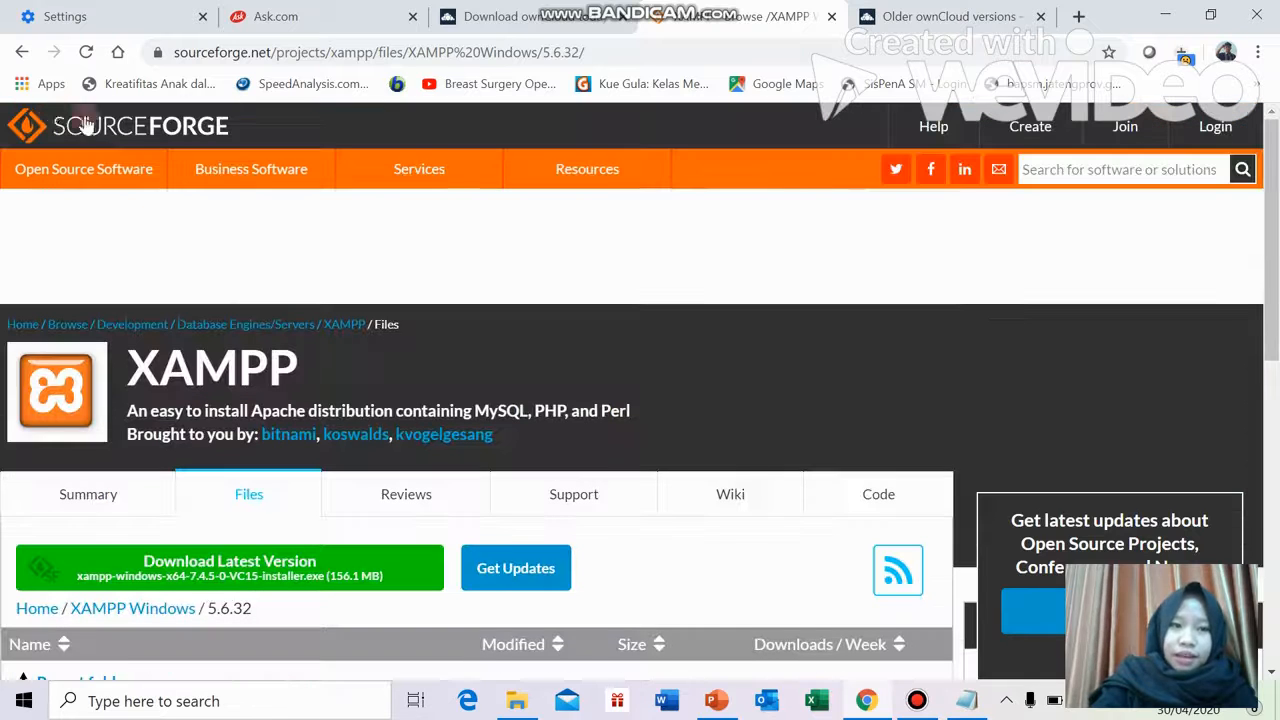
click(22, 52)
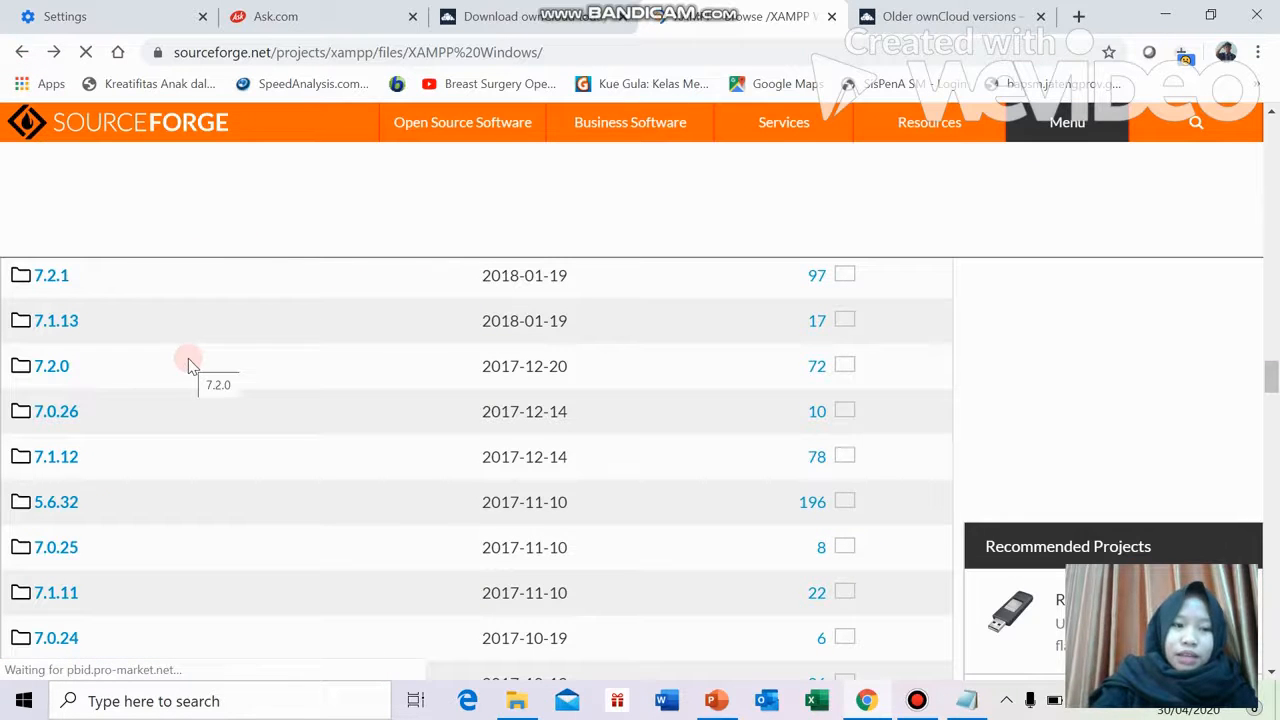
scroll(191, 363, down, 1)
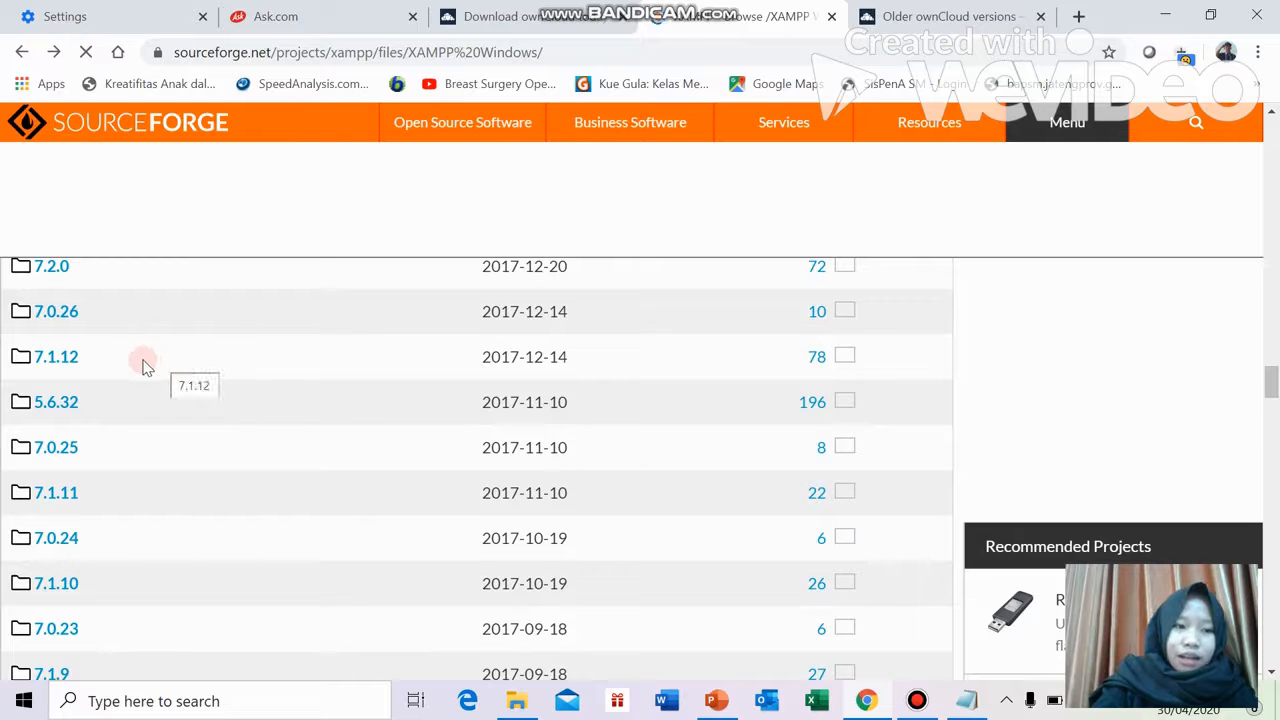
scroll(138, 362, up, 1)
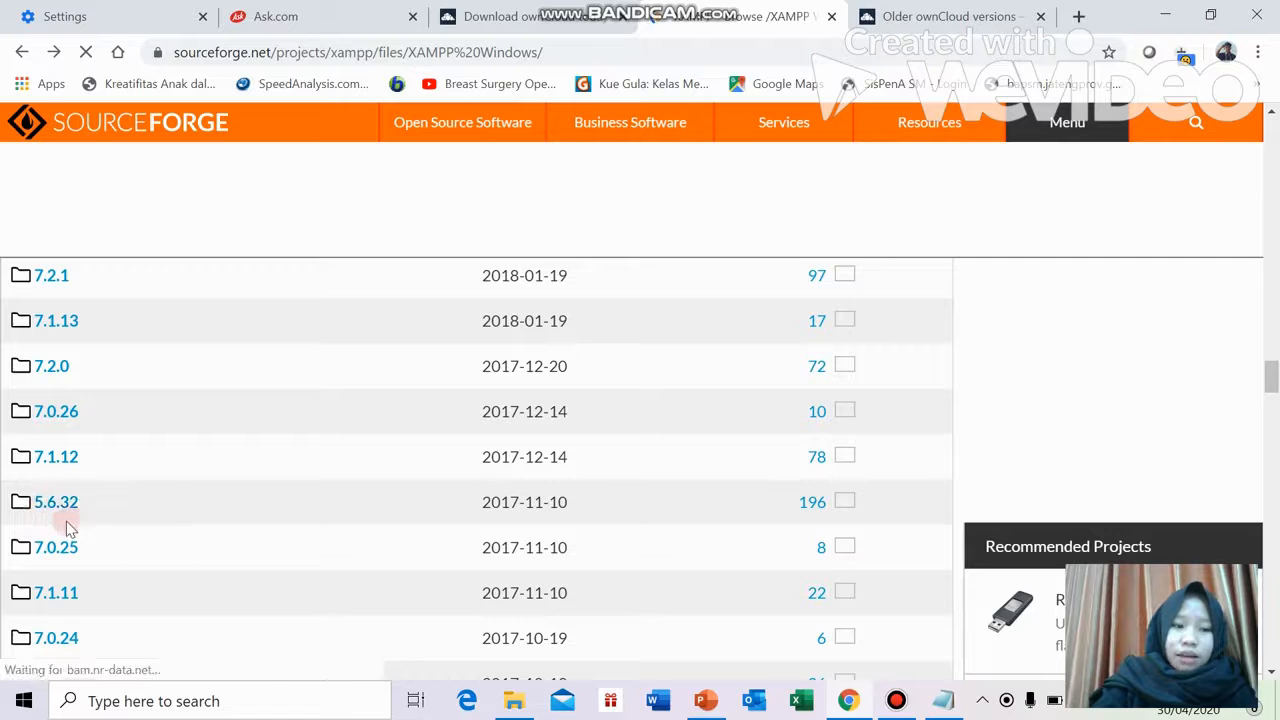
Open the 5.6.32 folder, download the win32 installer, and view Downloads in File Explorer
click(56, 502)
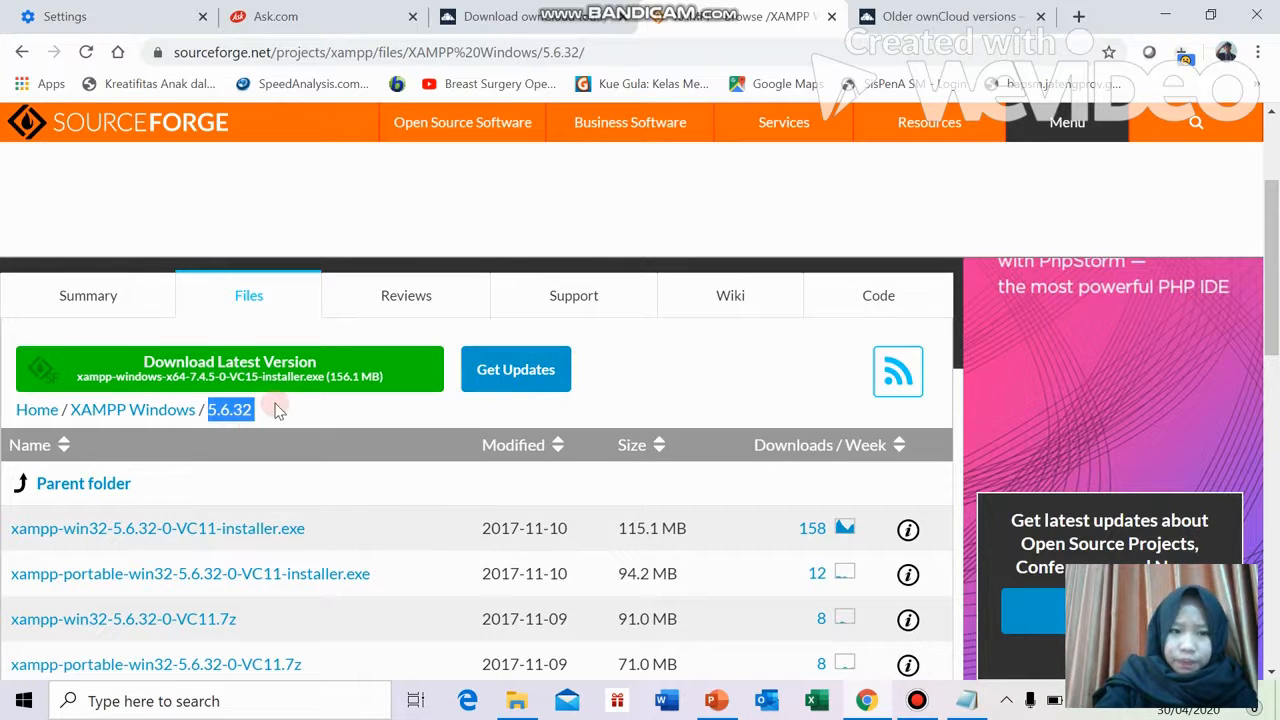
click(246, 488)
click(155, 531)
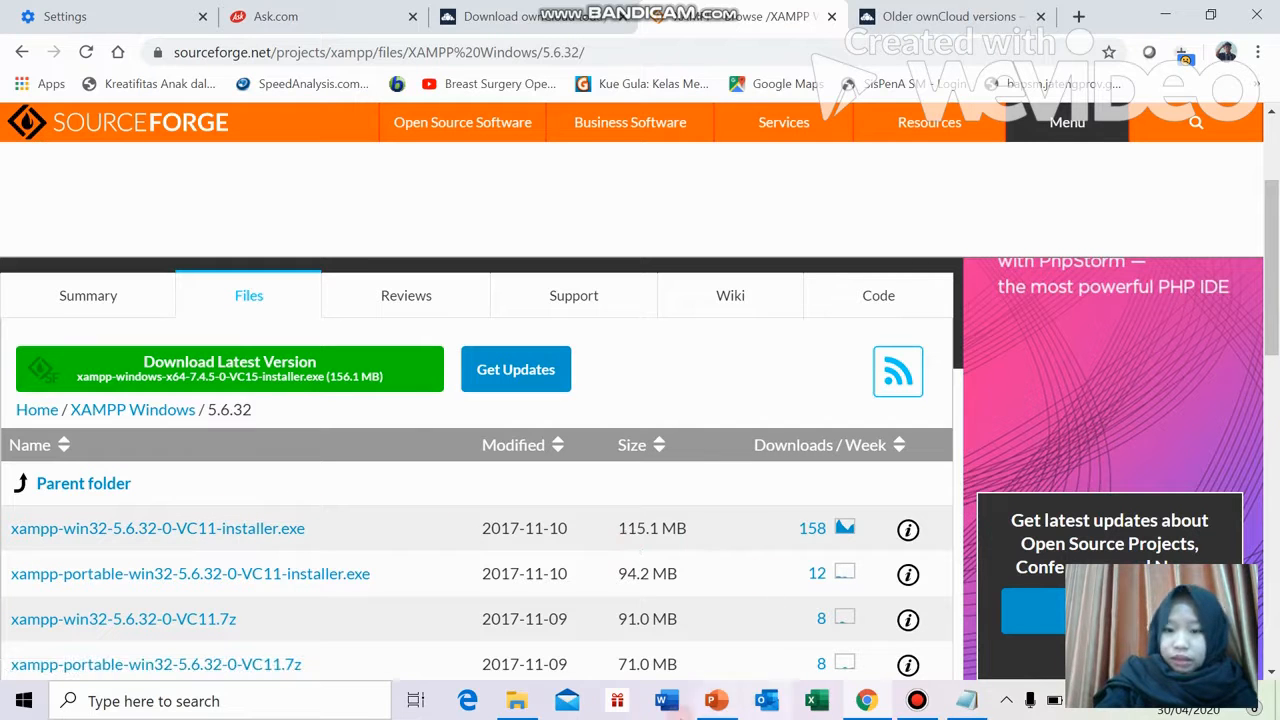
click(518, 701)
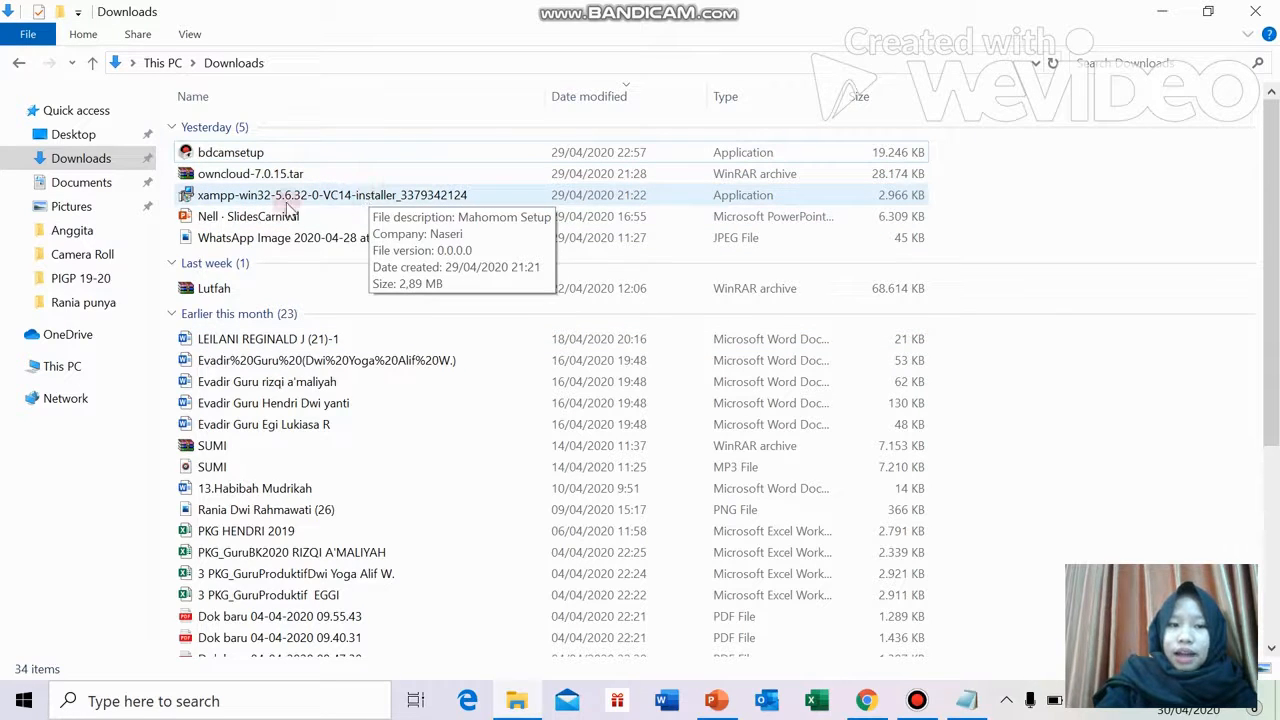
Extract owncloud-7.0.15.tar here, select the new owncloud folder, and go to This PC
click(385, 195)
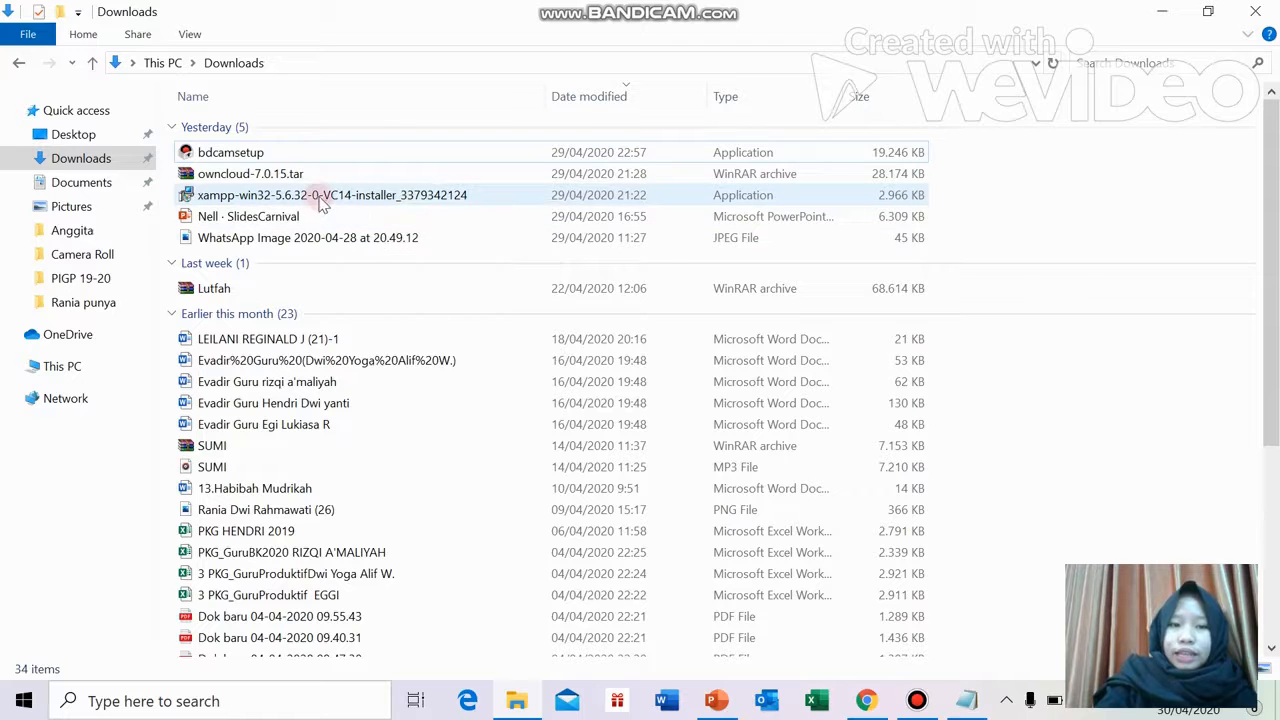
click(268, 176)
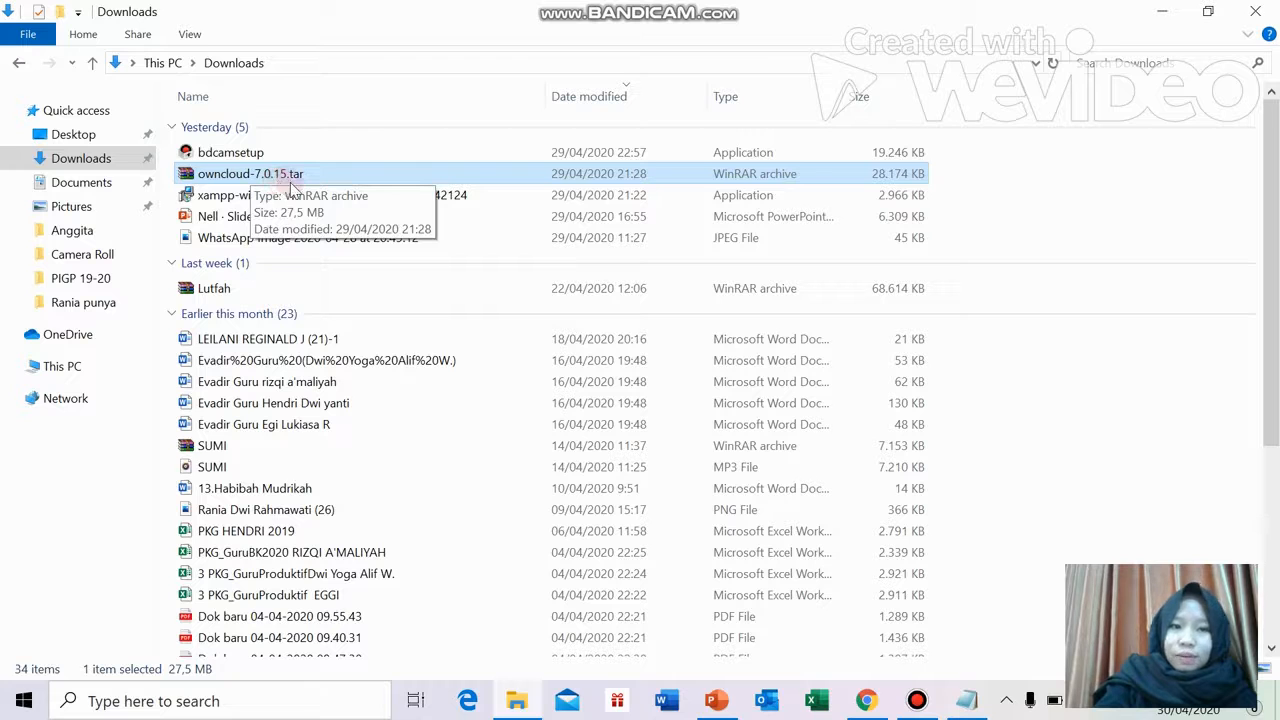
right_click(308, 178)
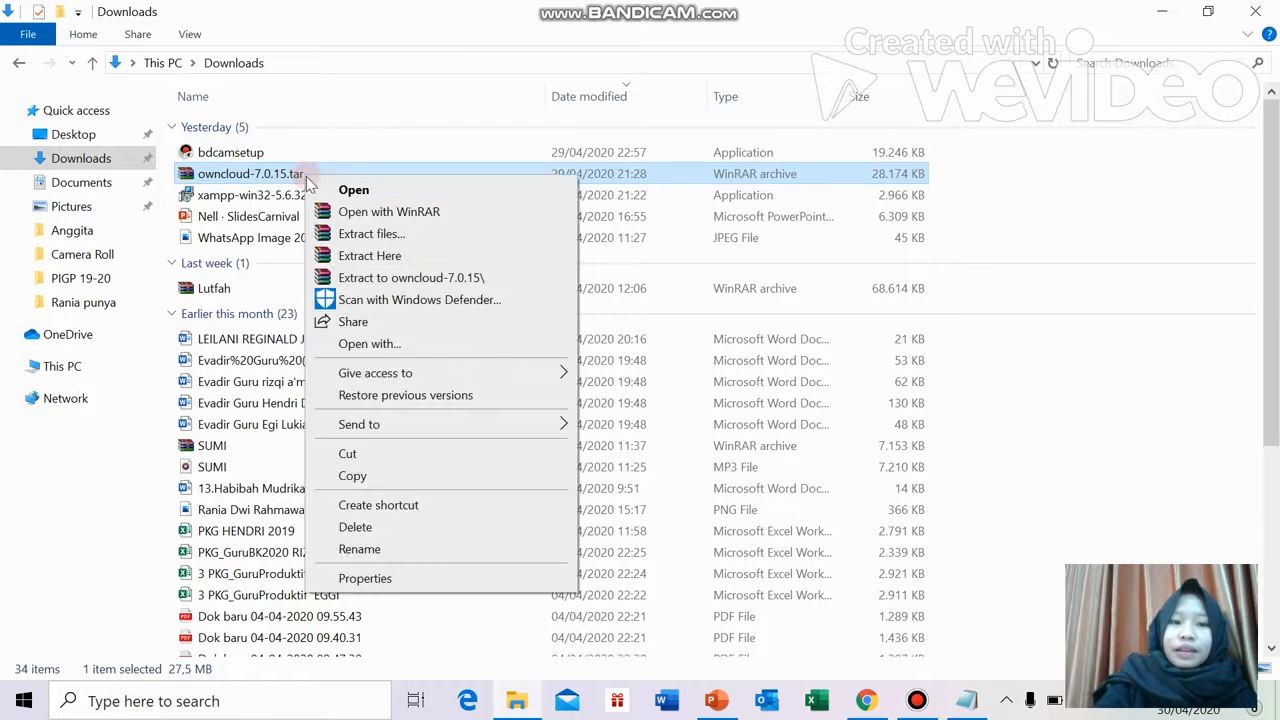
click(404, 258)
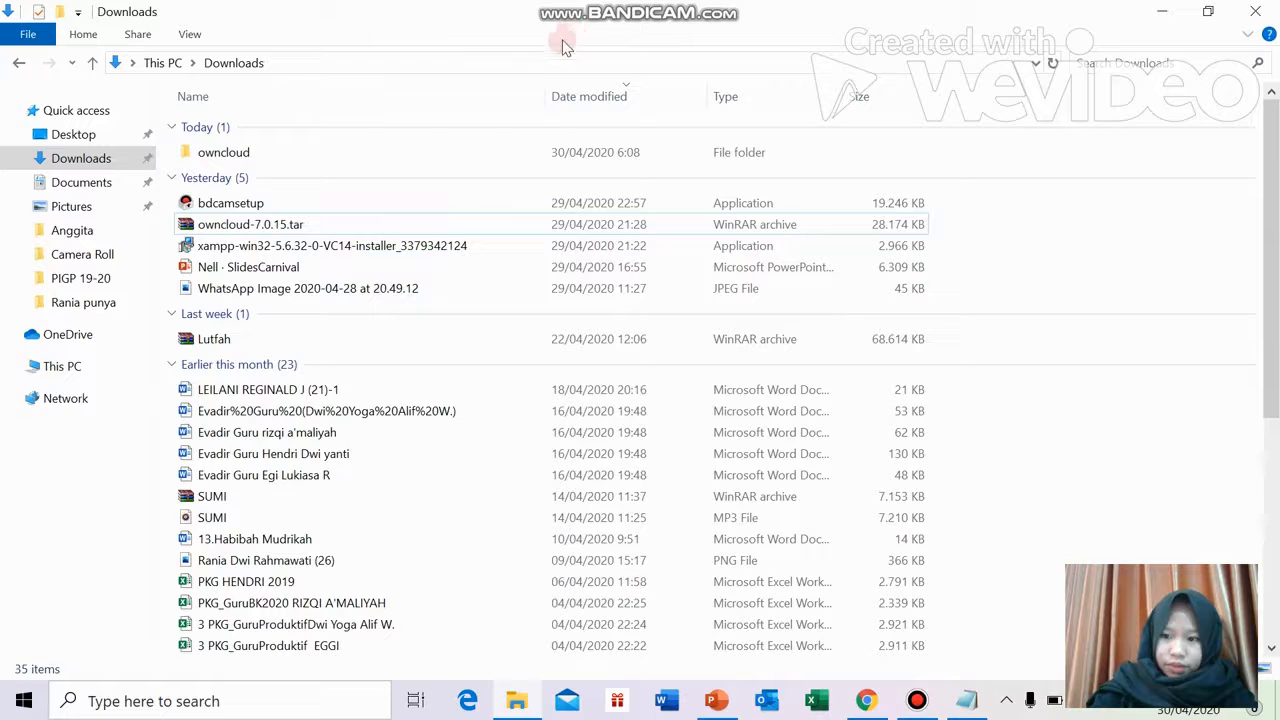
click(260, 160)
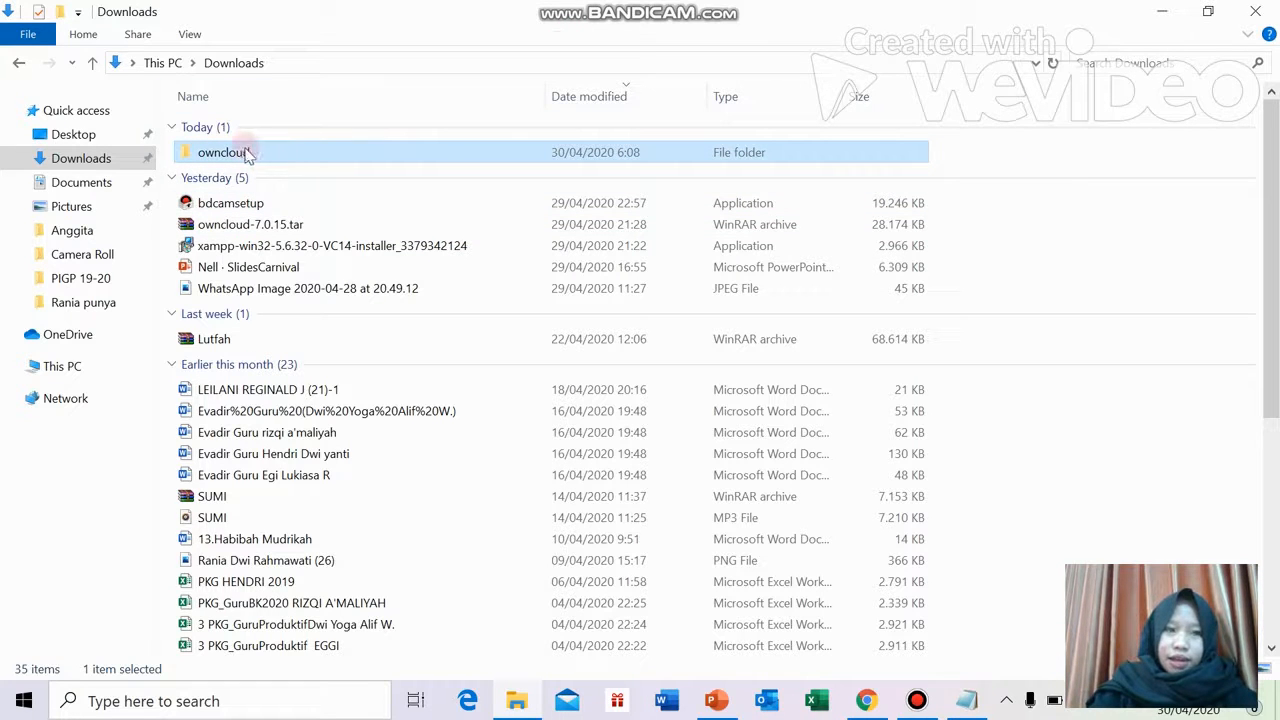
click(110, 370)
Paste the owncloud folder into C:\xampp\htdocs
double_click(302, 276)
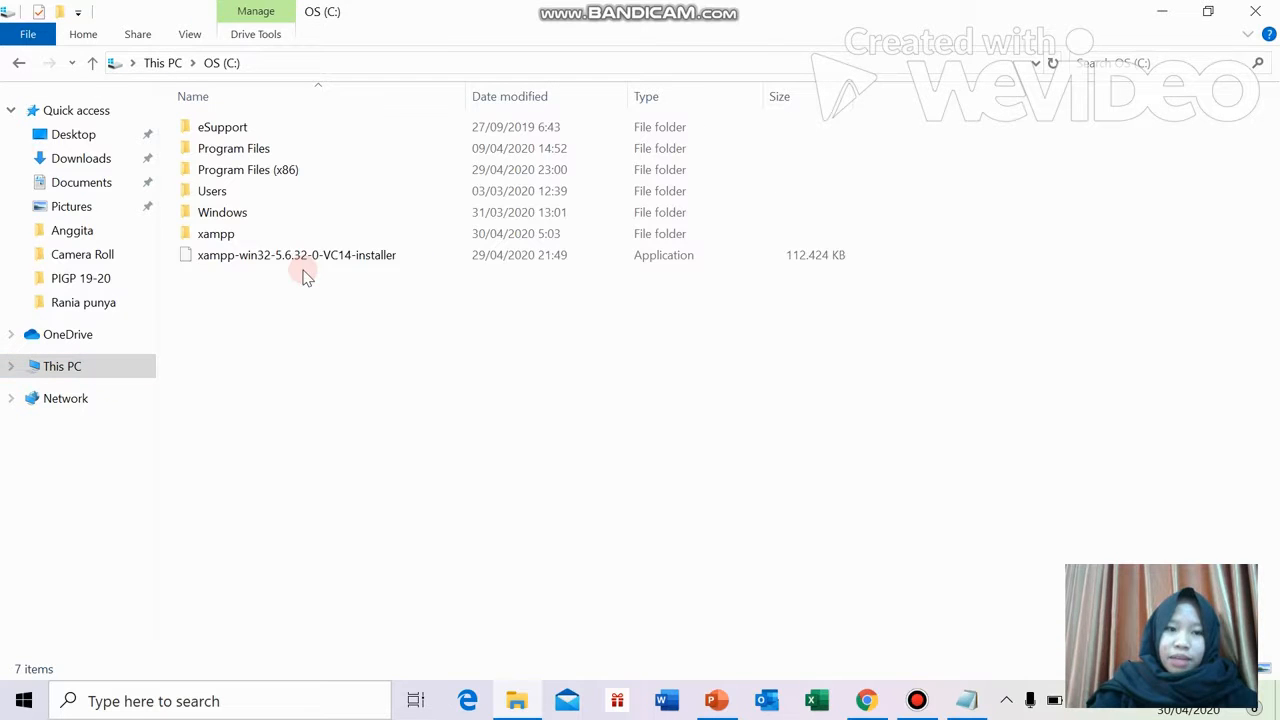
double_click(264, 234)
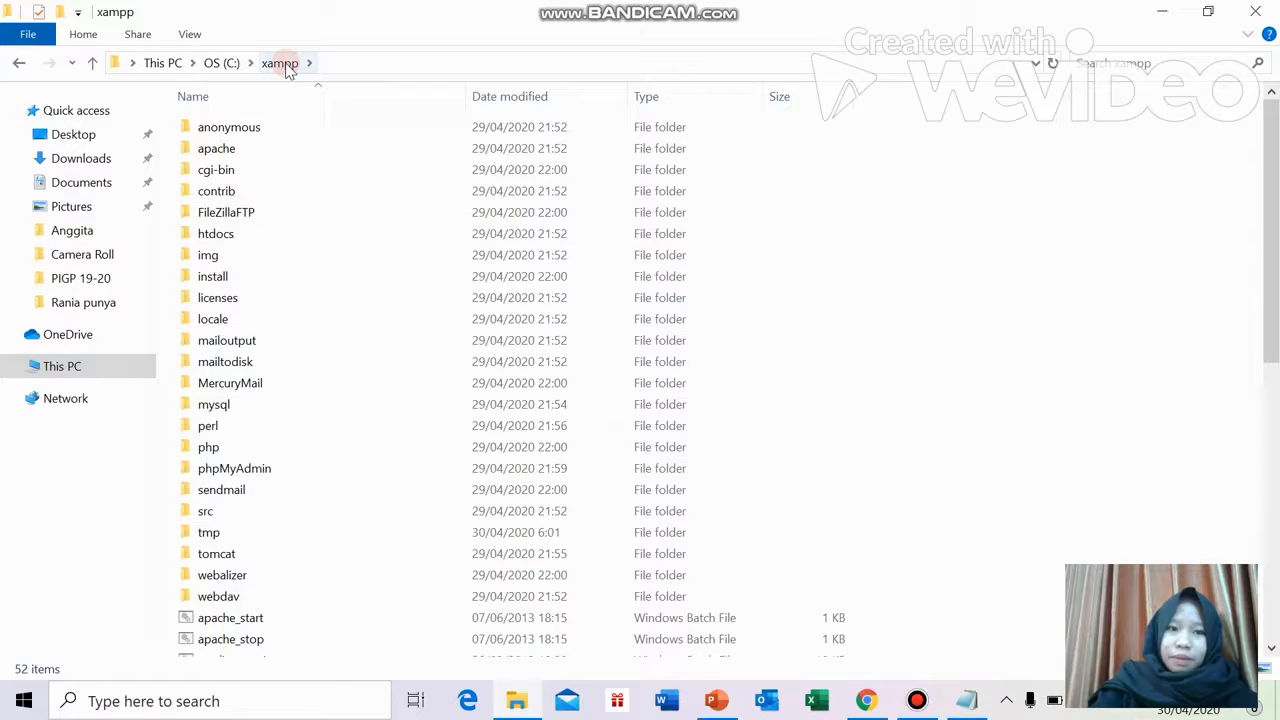
double_click(244, 236)
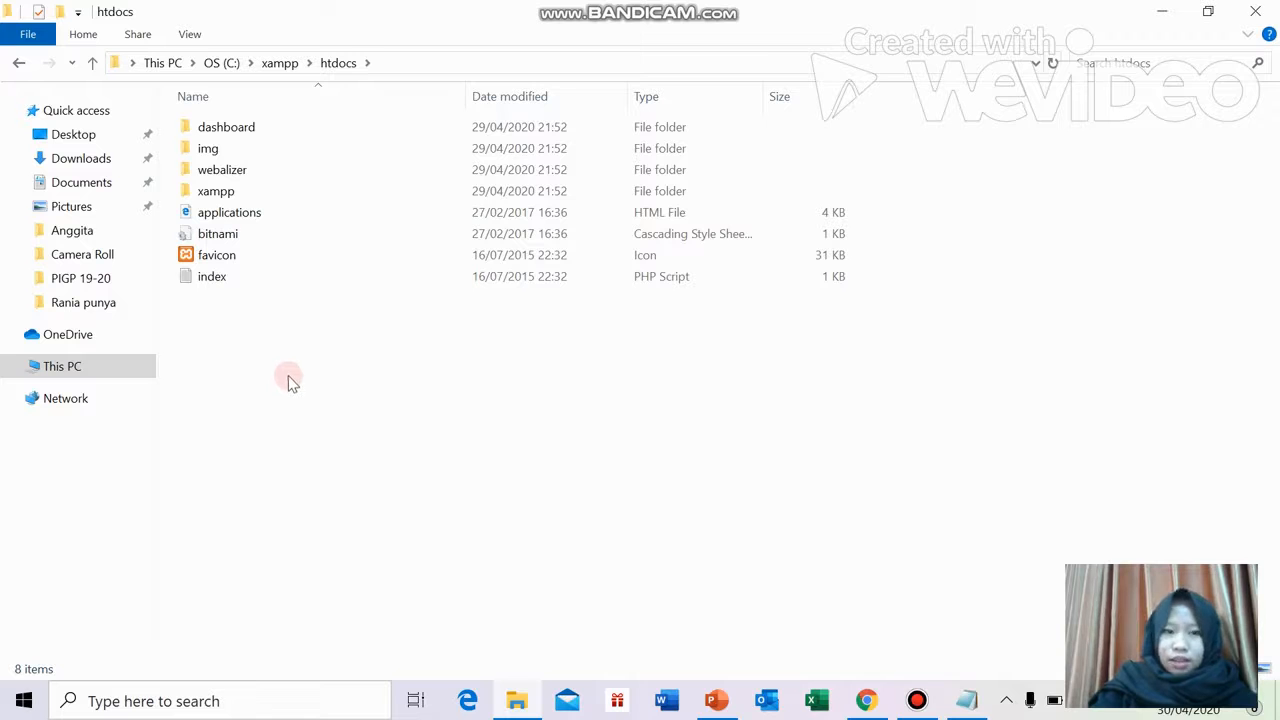
key(ctrl+v)
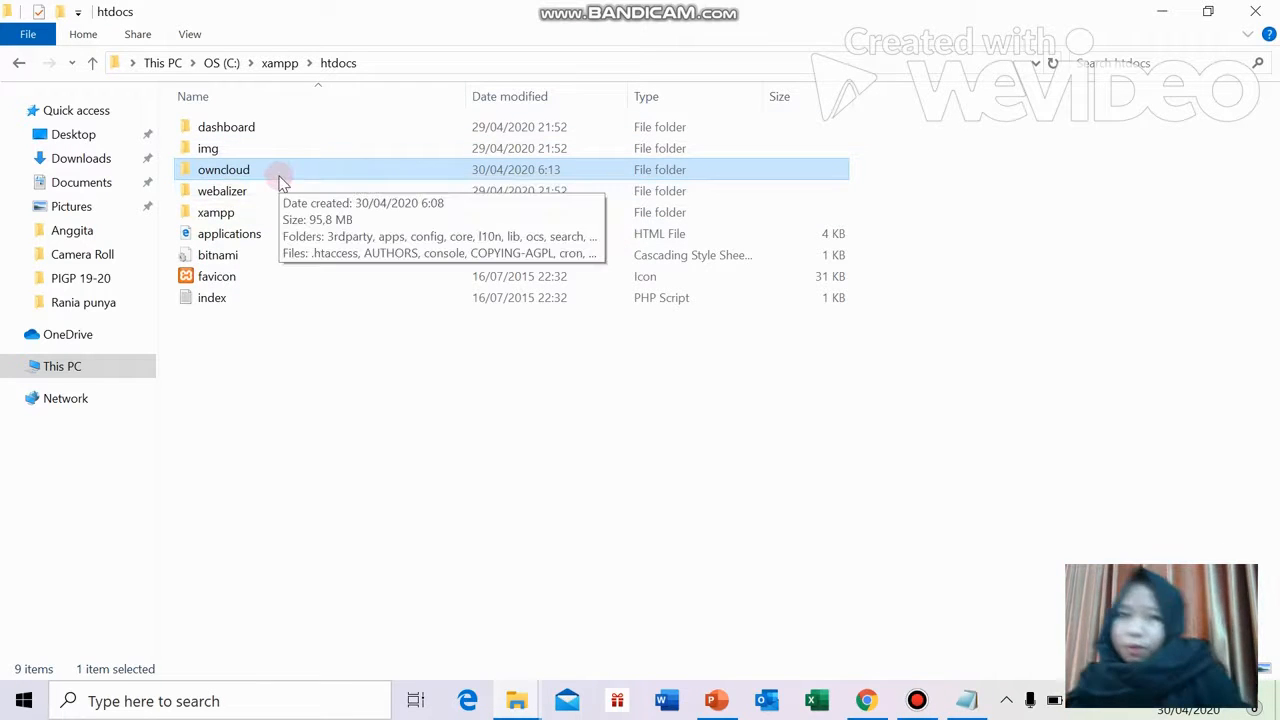
click(208, 700)
Launch XAMPP Control Panel via search, start Apache and MySQL, then minimize it
text(xa)
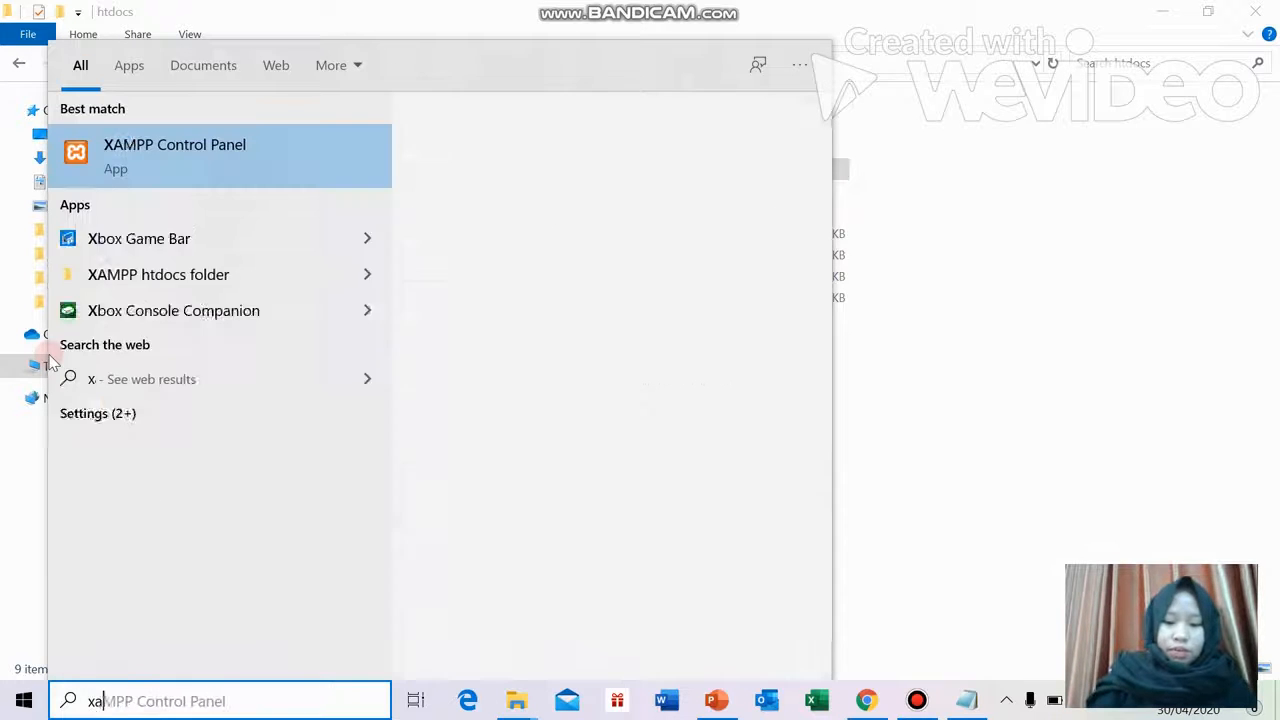
text(mp)
click(234, 168)
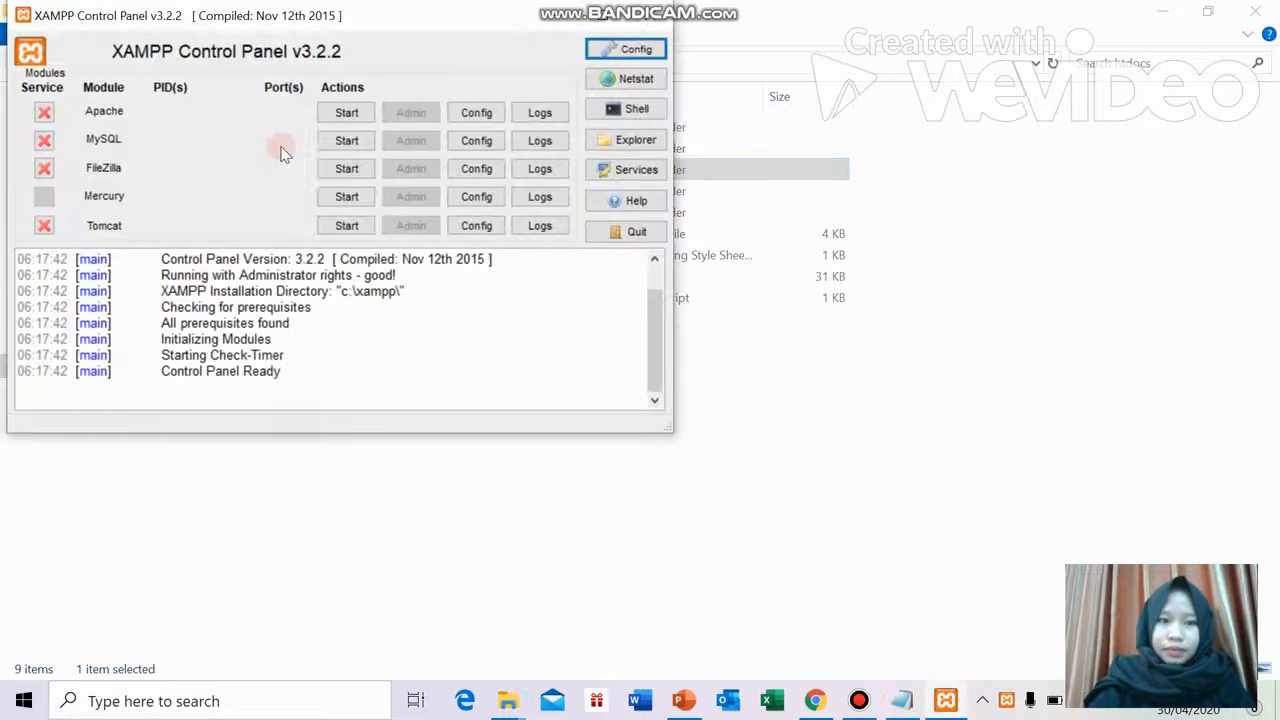
click(343, 113)
click(350, 138)
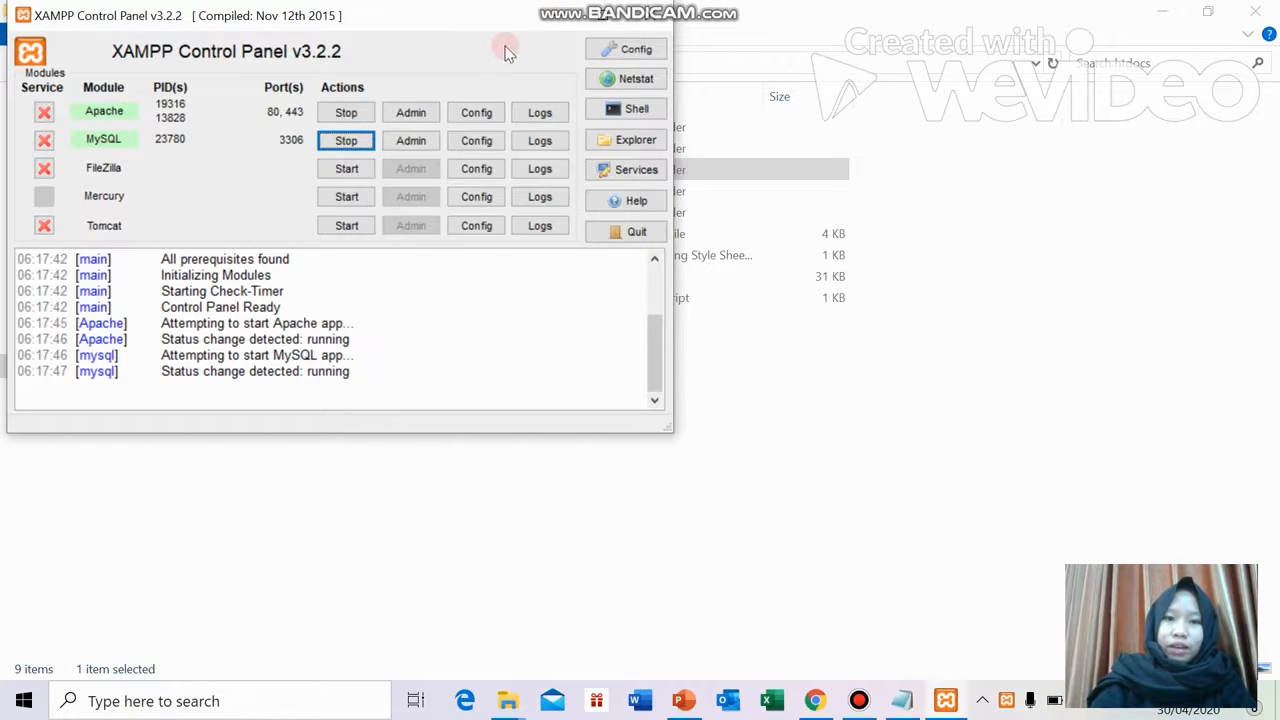
click(578, 8)
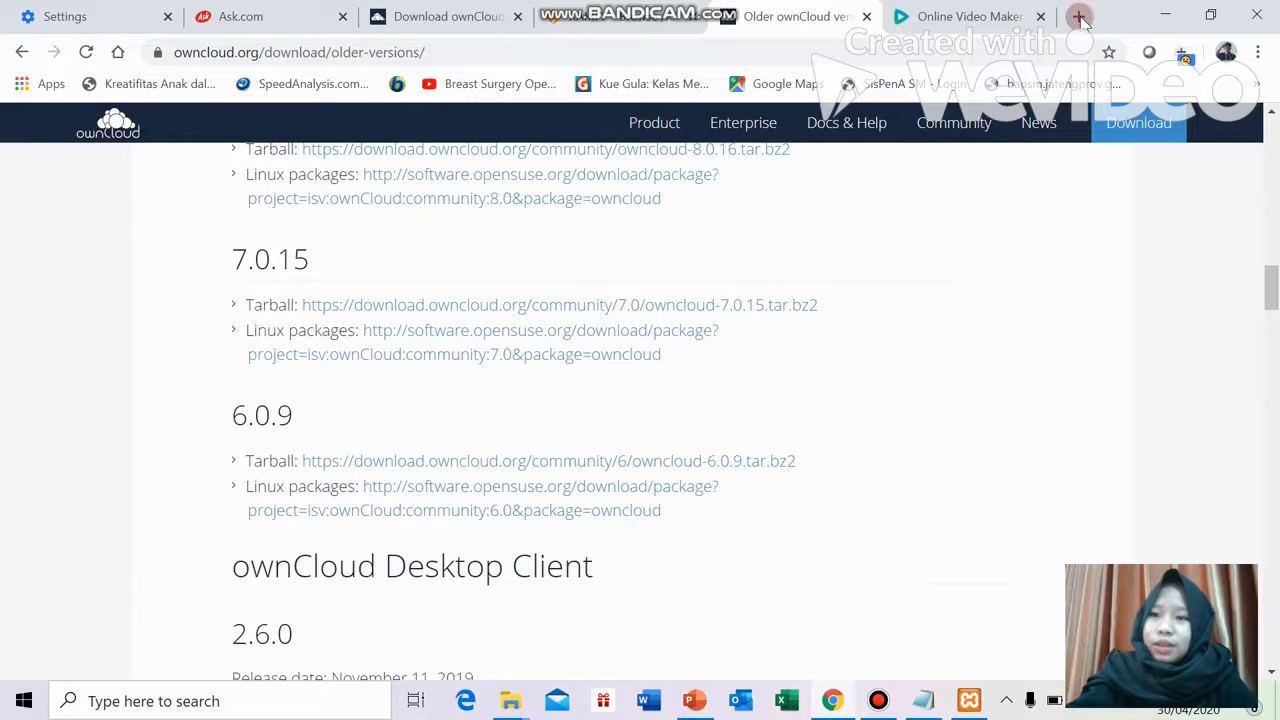
Load localhost/phpmyadmin in a new tab and open MySQL Admin from XAMPP Control Panel
click(1080, 16)
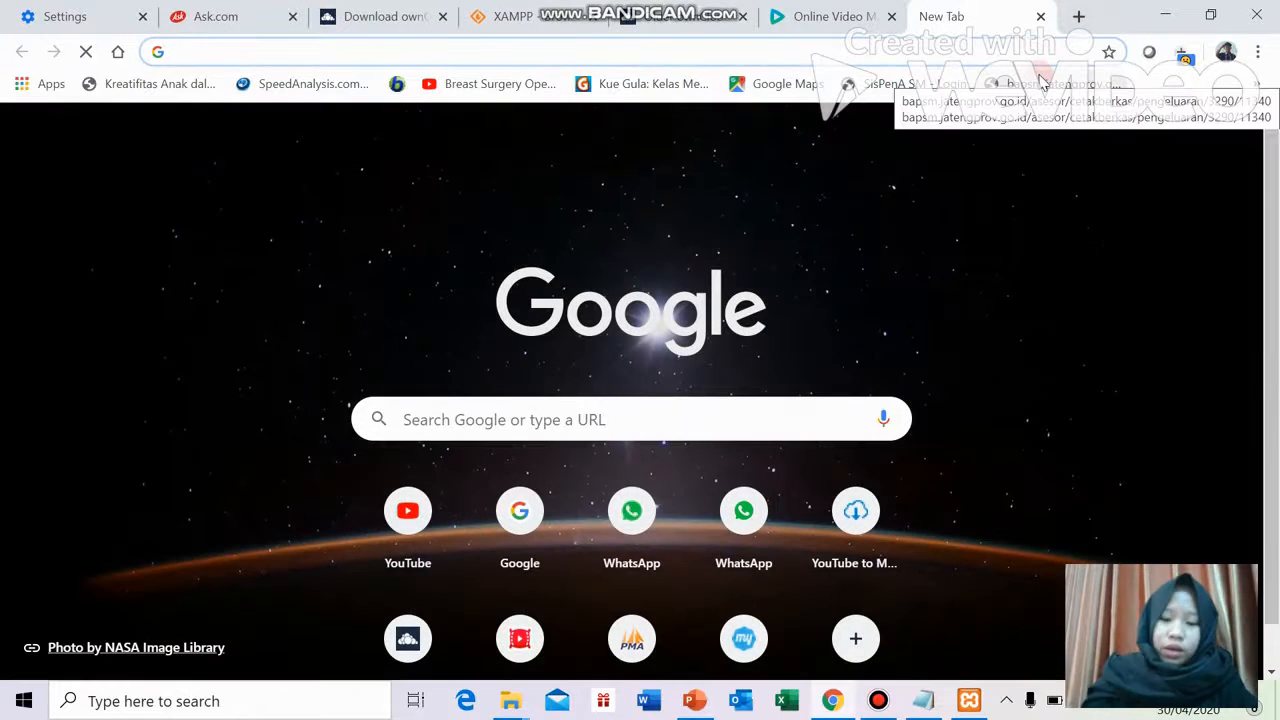
text(localhost)
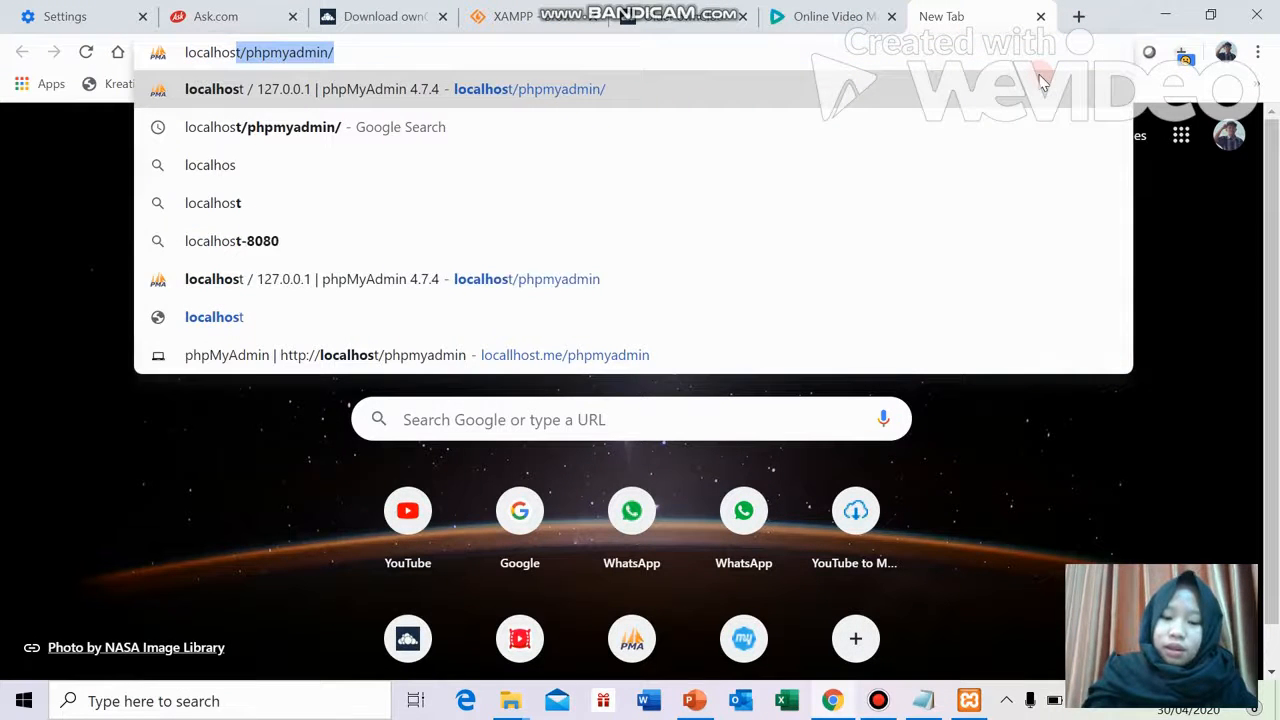
text(/phpmyadmin)
key(Return)
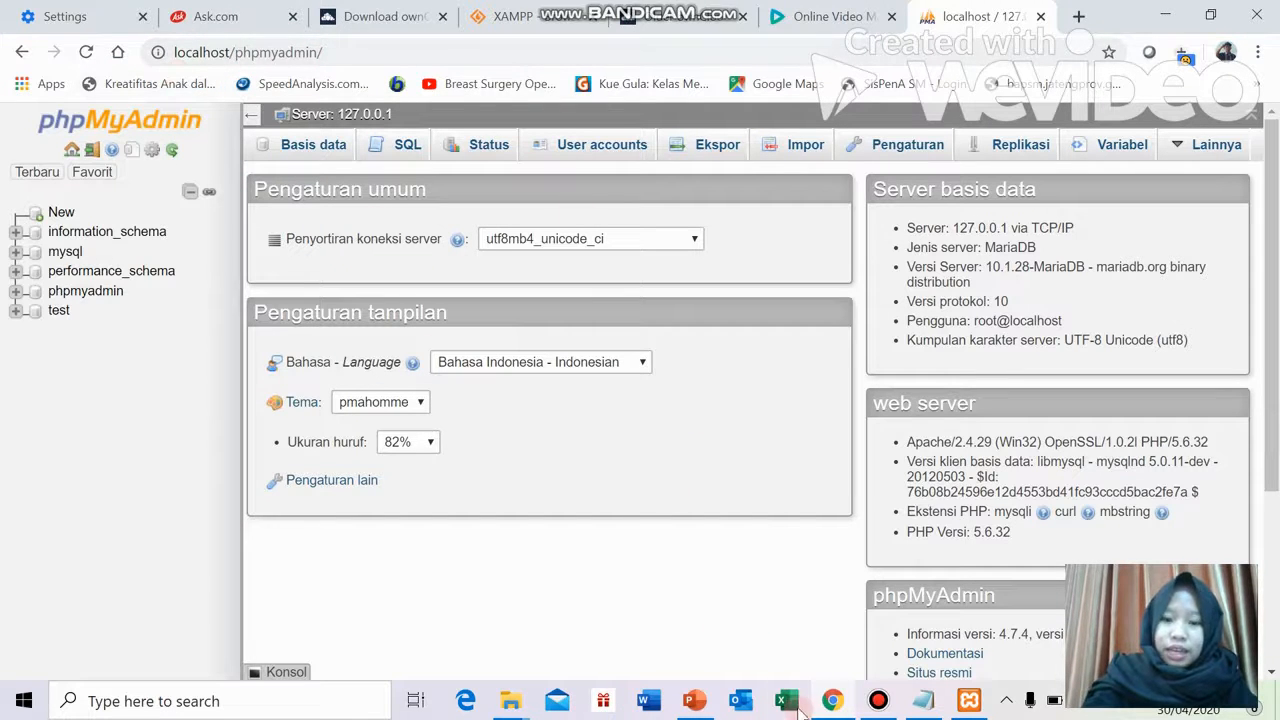
click(968, 701)
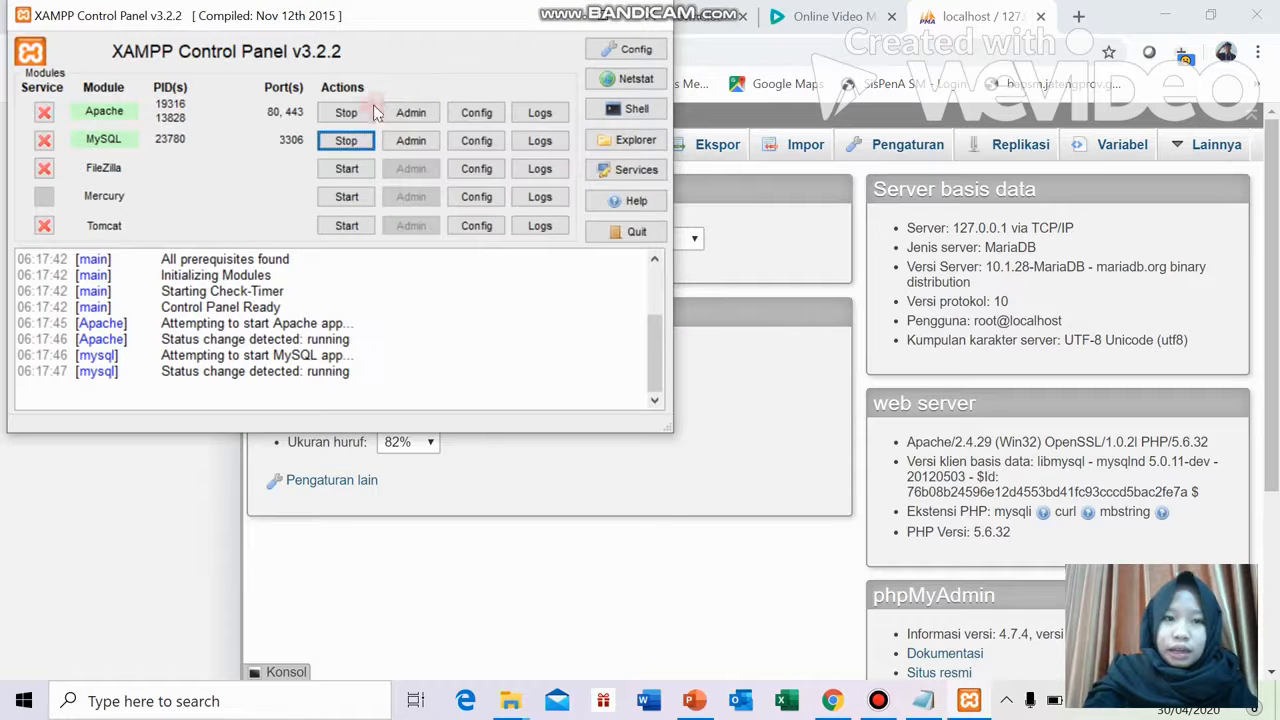
click(412, 141)
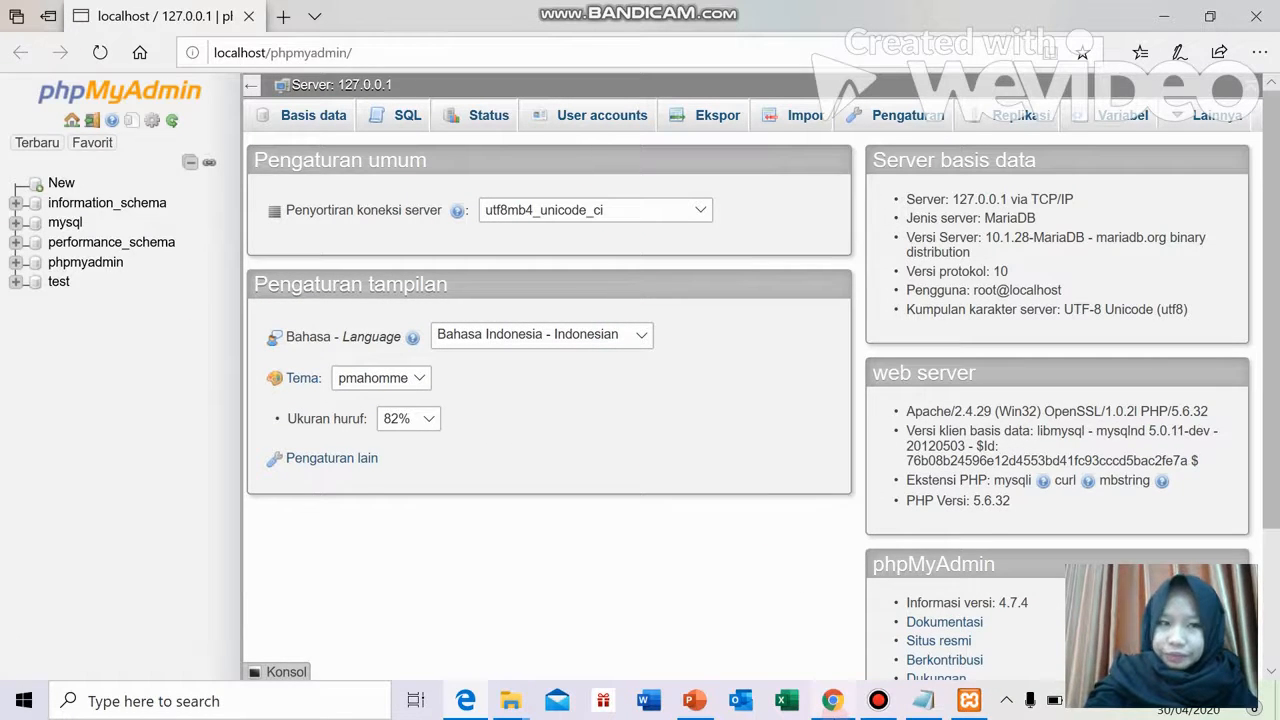
click(831, 700)
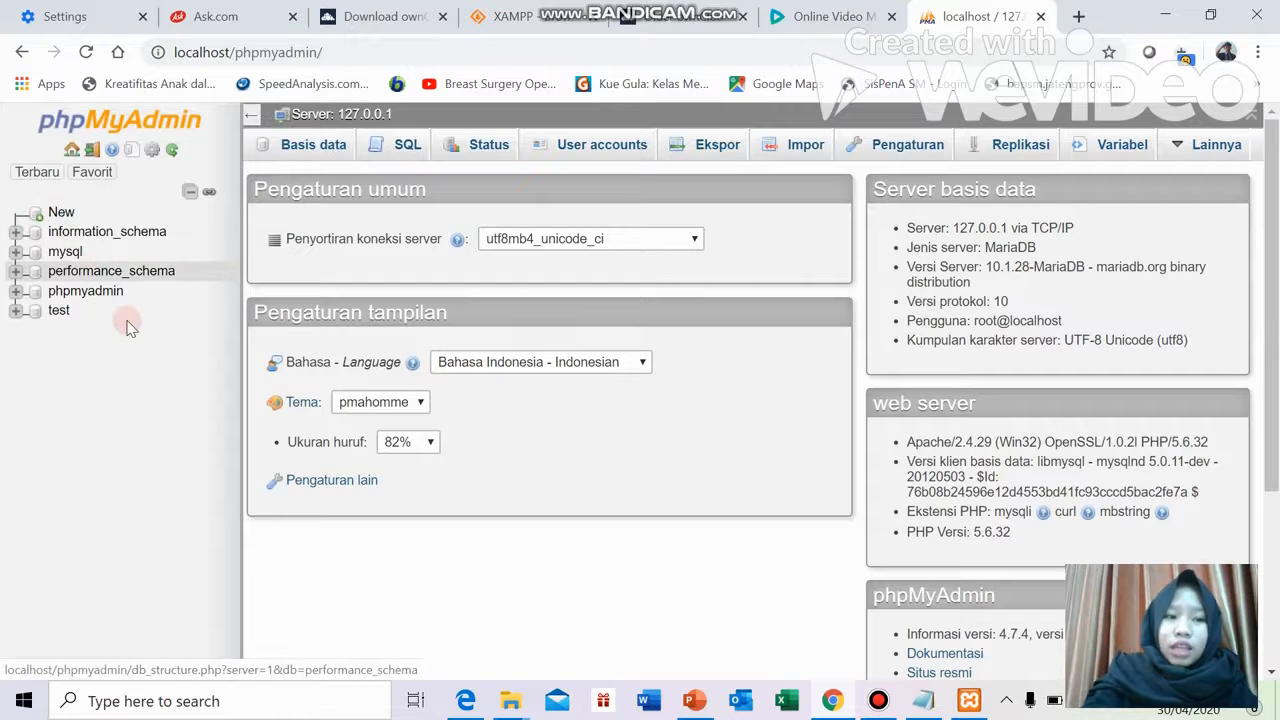
Create an empty database named owncloud in phpMyAdmin, then open a fresh browser tab
click(68, 214)
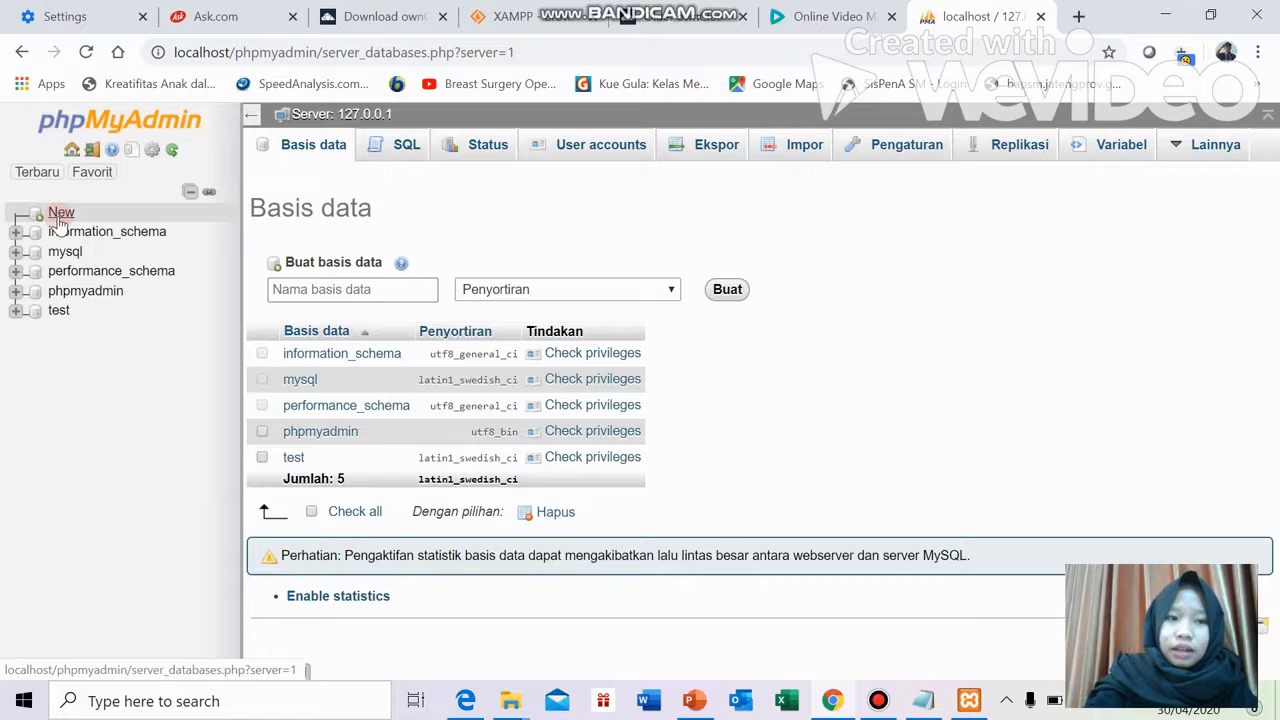
click(380, 290)
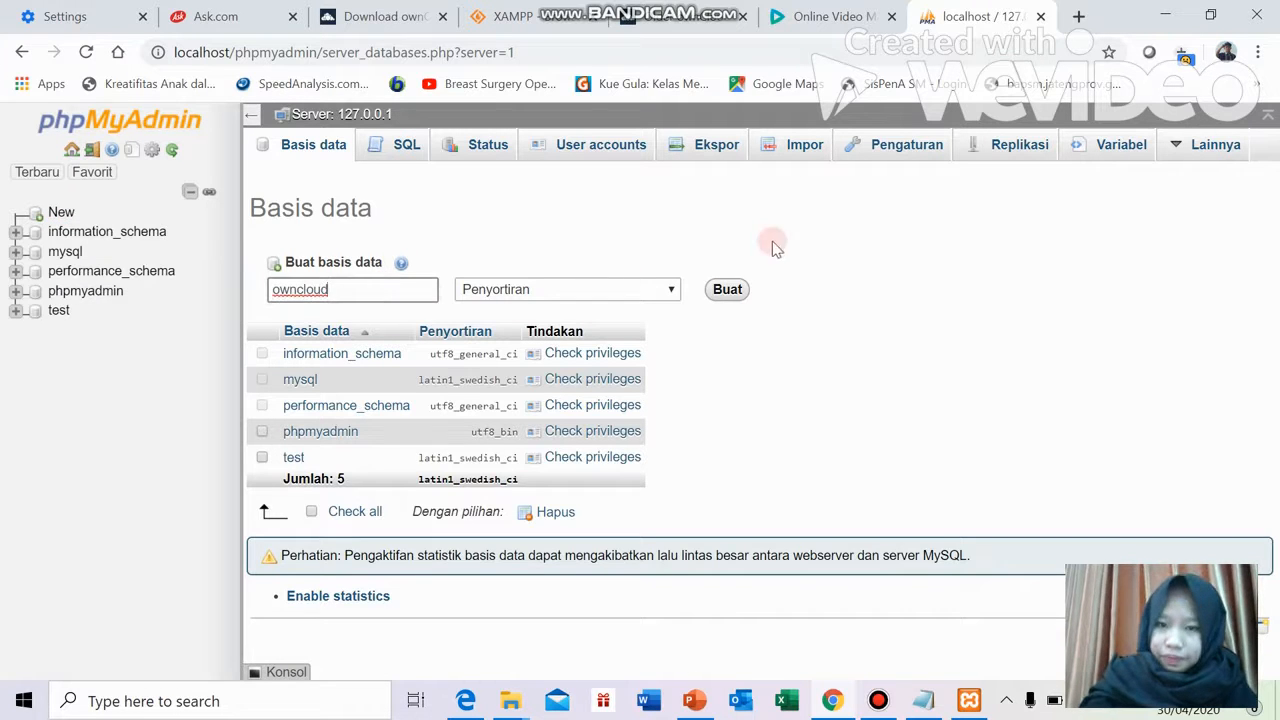
click(731, 290)
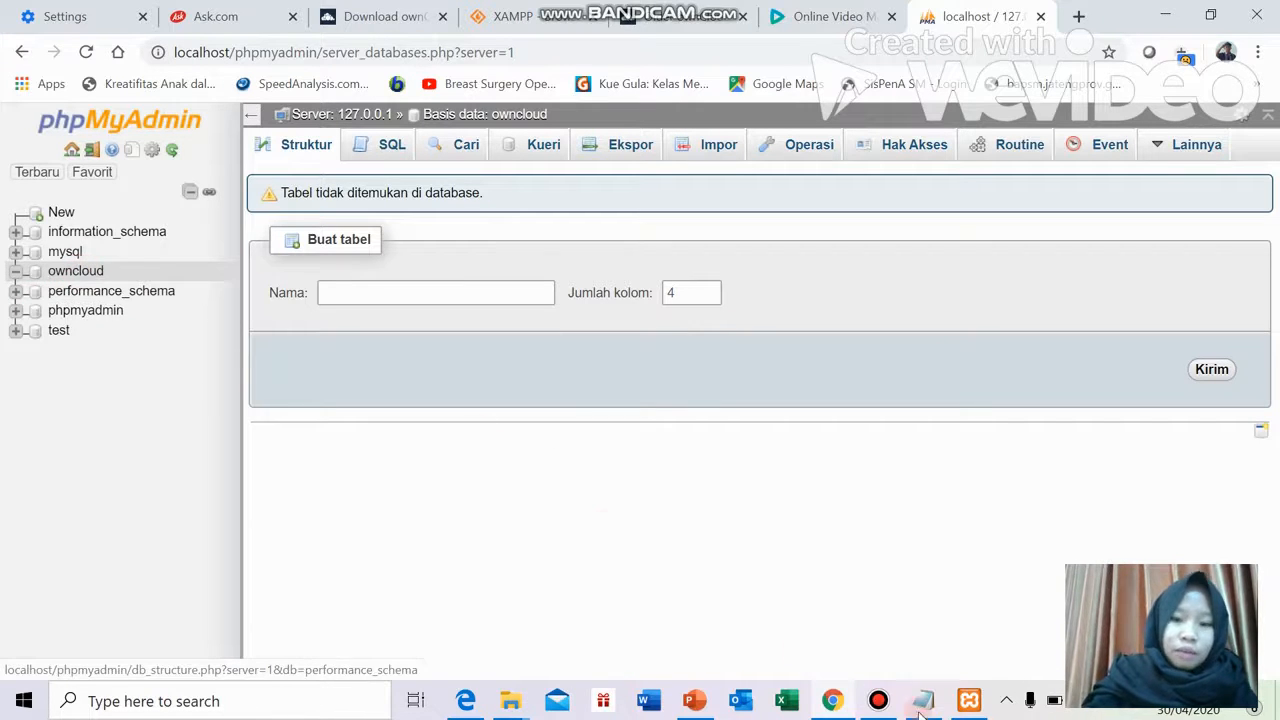
click(878, 700)
click(862, 296)
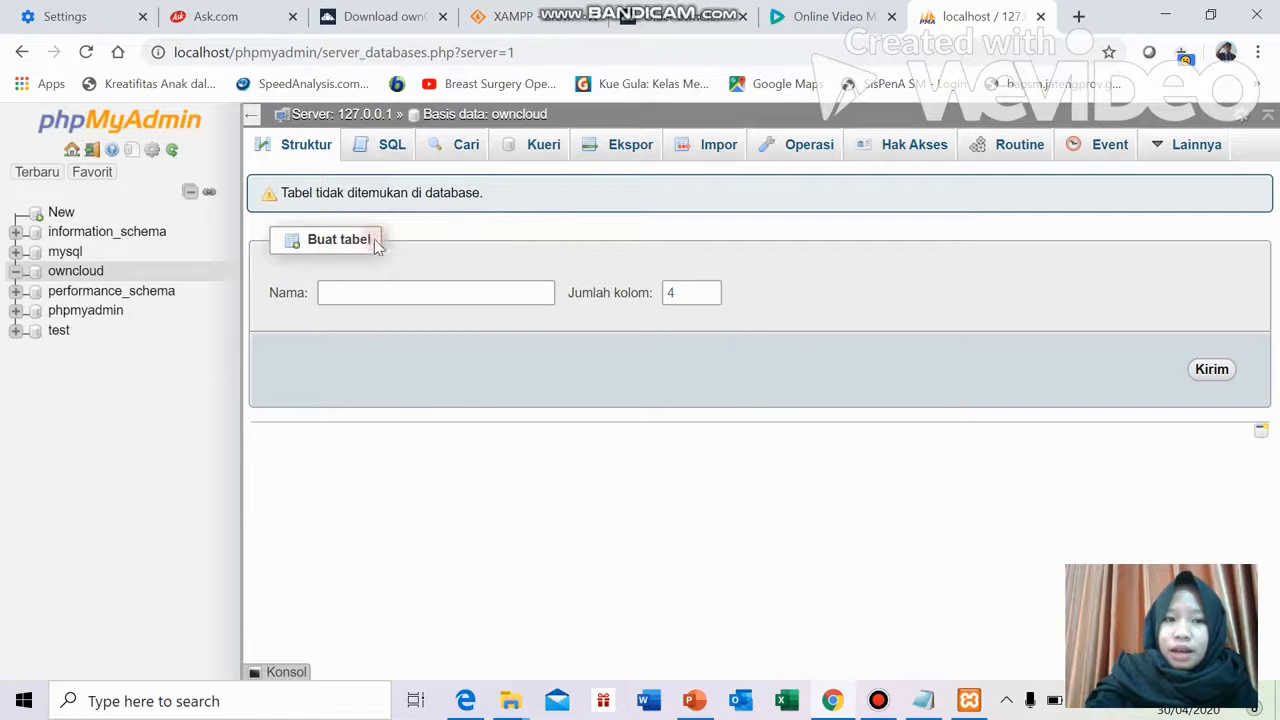
click(1086, 18)
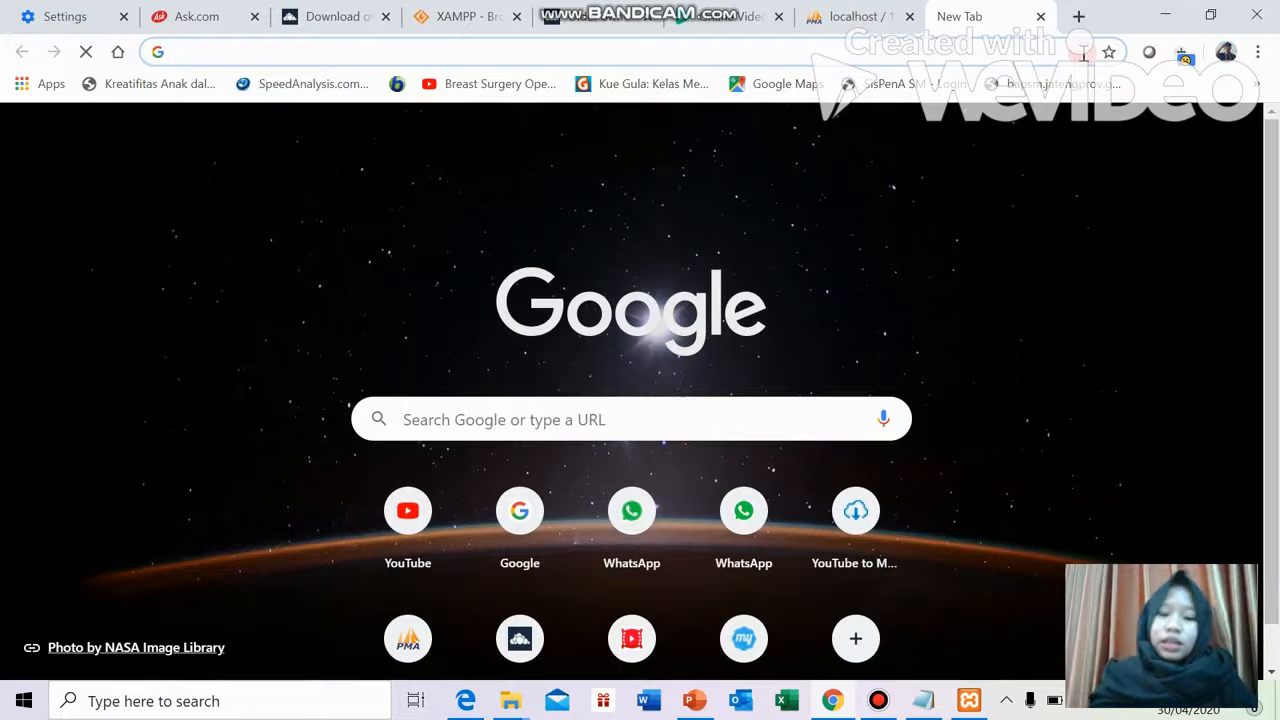
Go to localhost/owncloud to bring up the ownCloud admin-account setup page
text(lo)
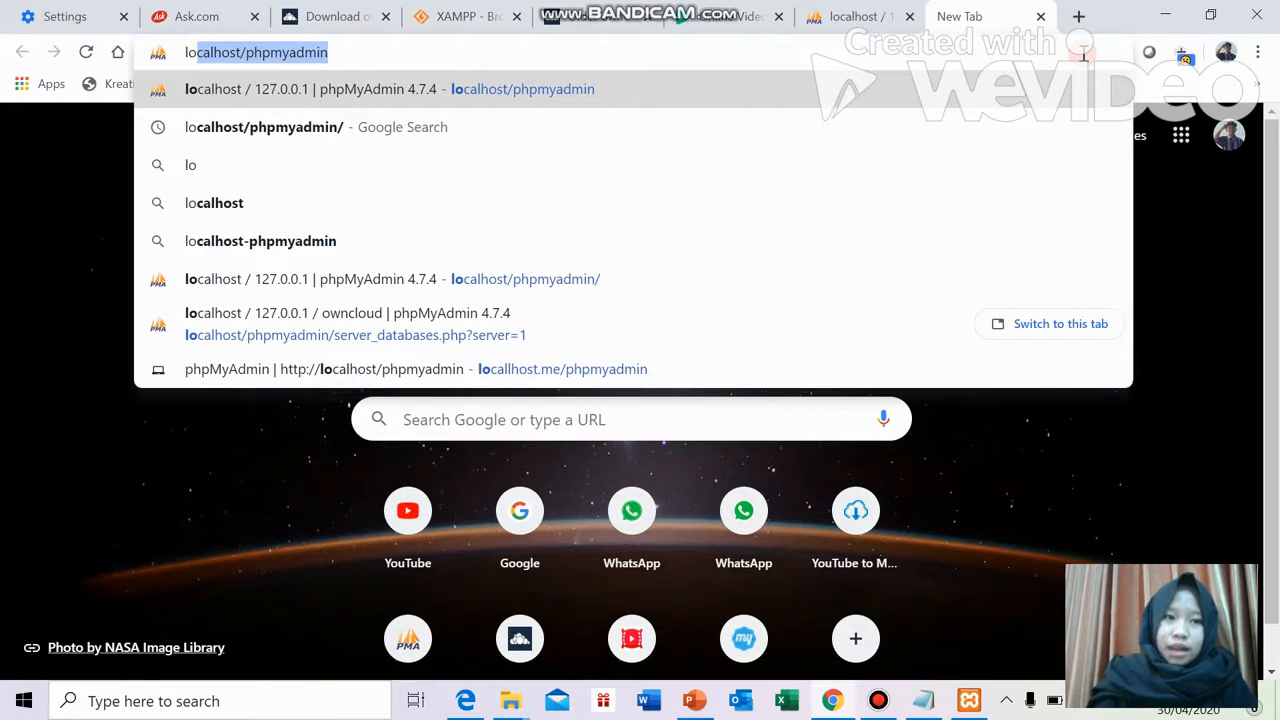
text(calhost/)
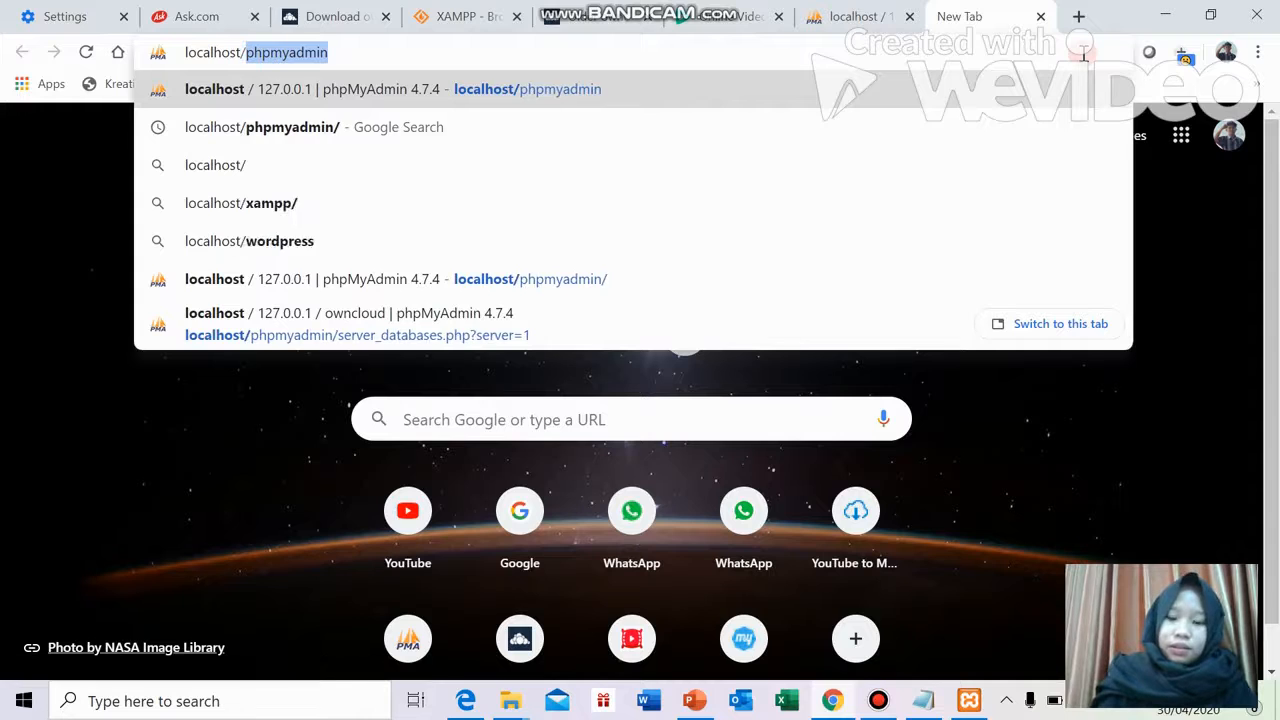
text(ownlo)
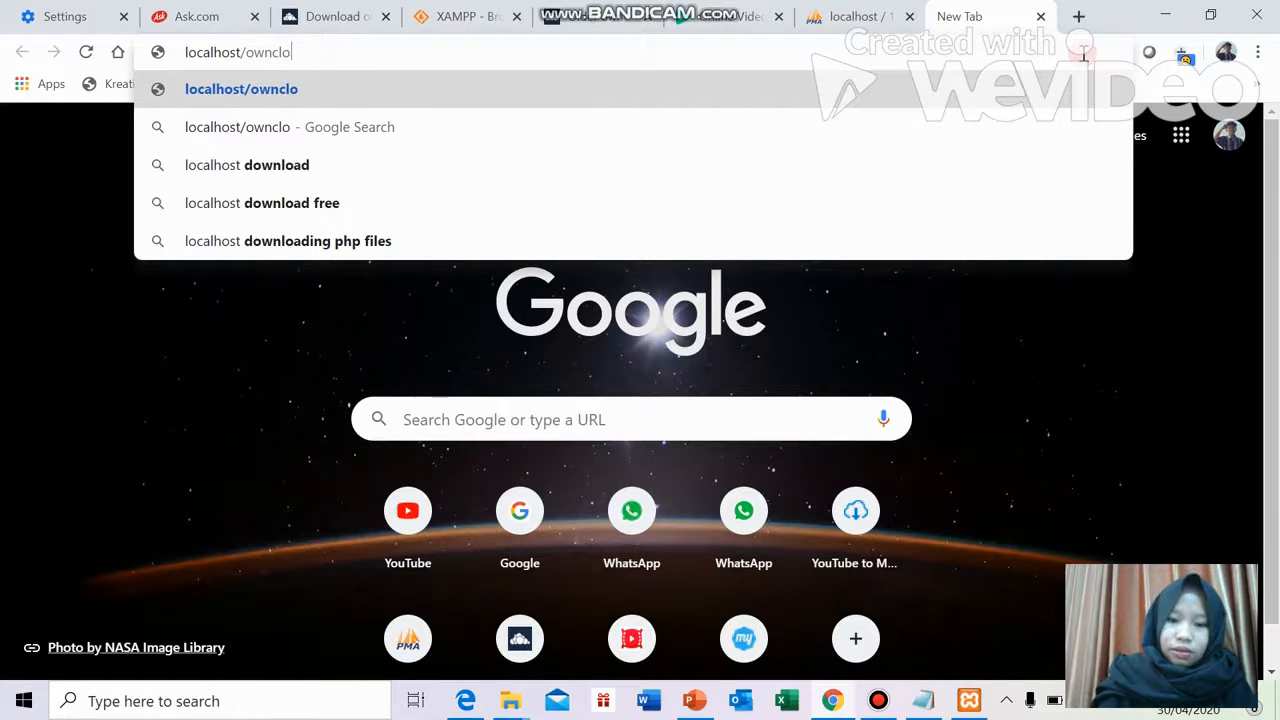
key(Return)
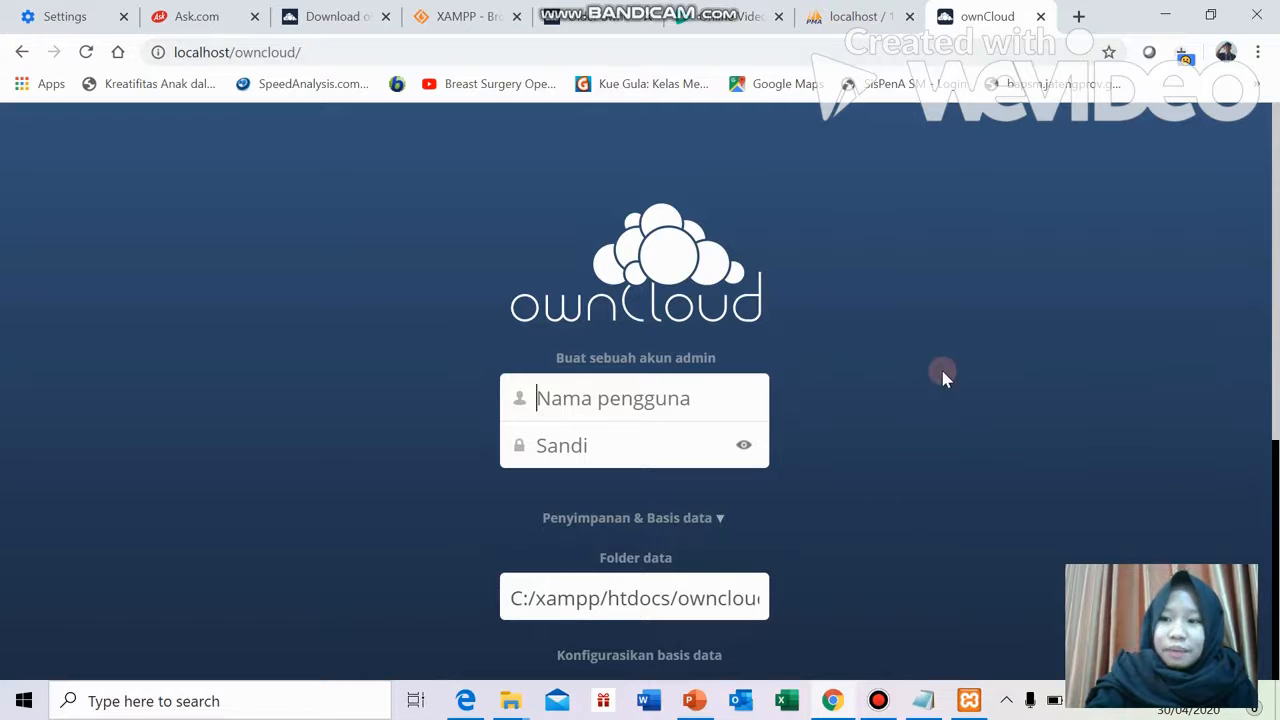
Fill in the admin username and a strong password on the ownCloud setup form
scroll(974, 380, down, 4)
scroll(976, 383, up, 2)
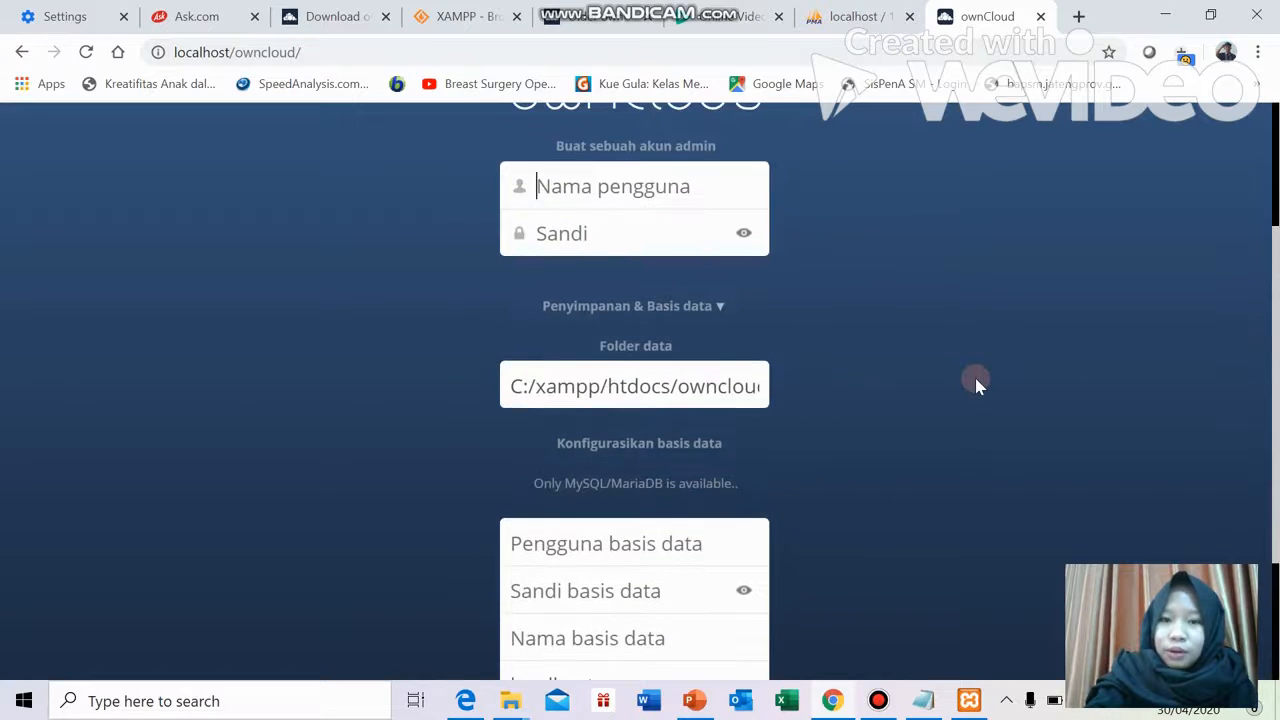
scroll(976, 383, up, 2)
click(579, 386)
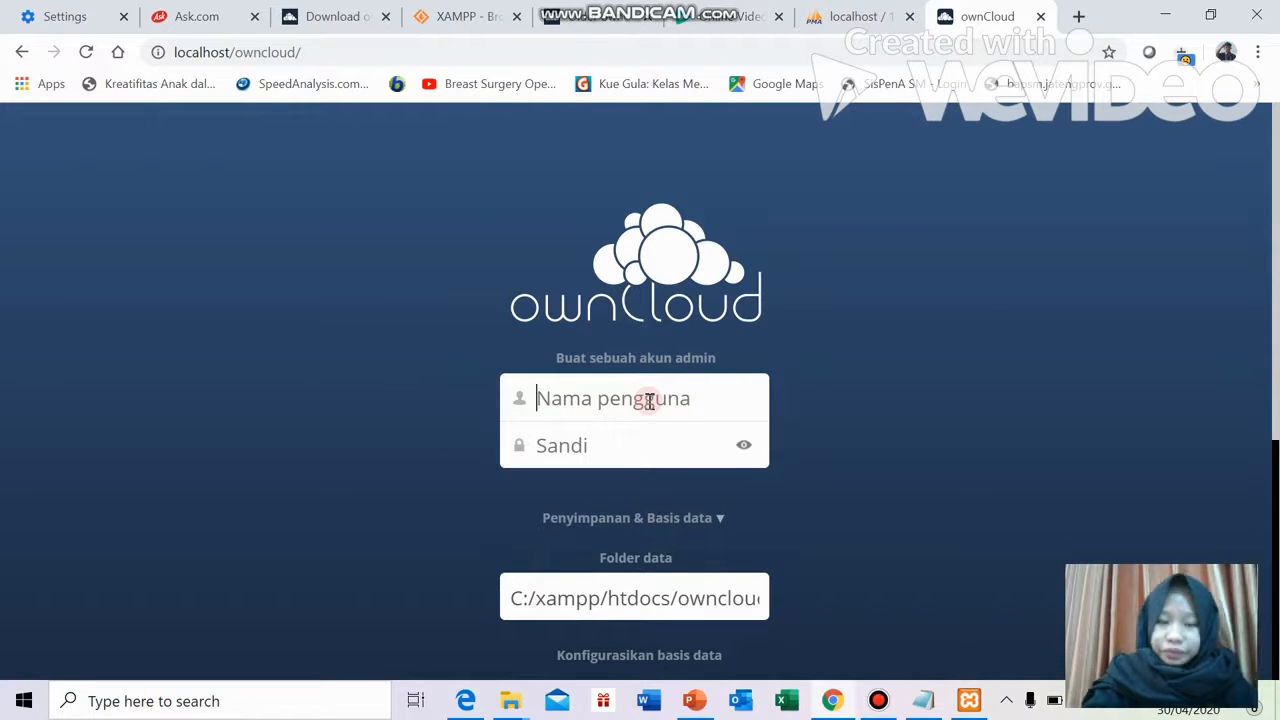
text(anggita)
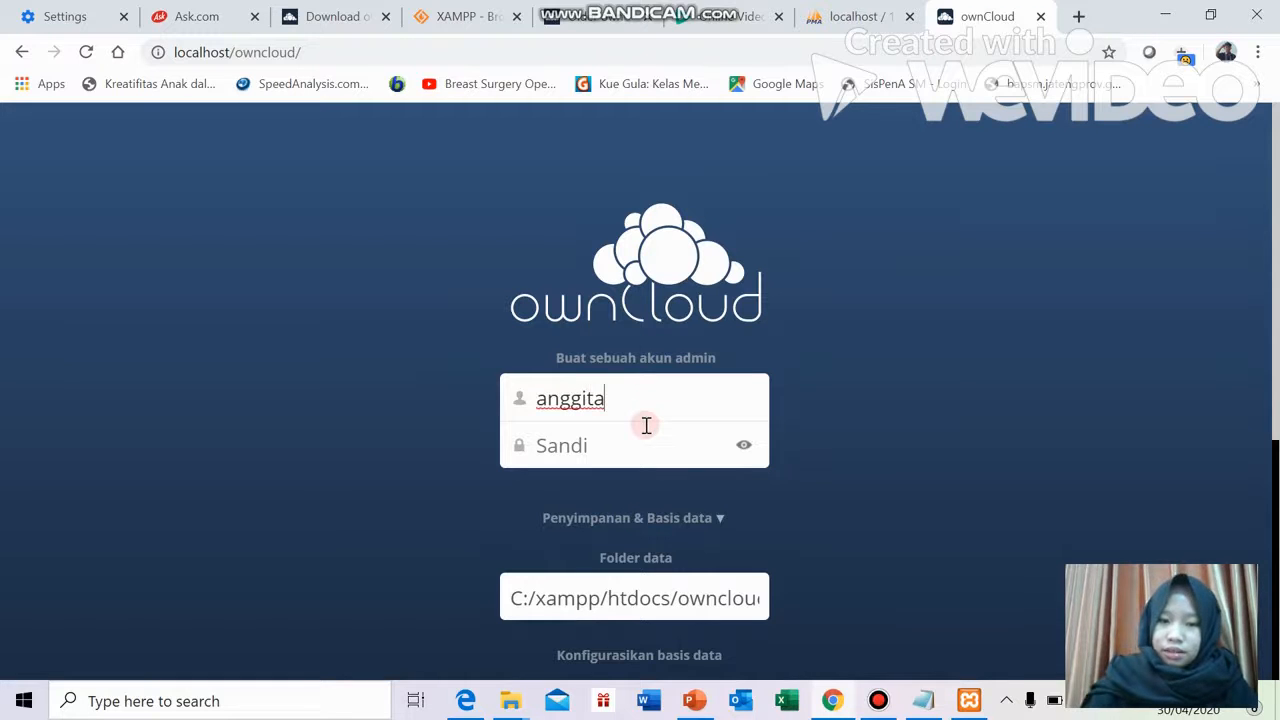
text(123456)
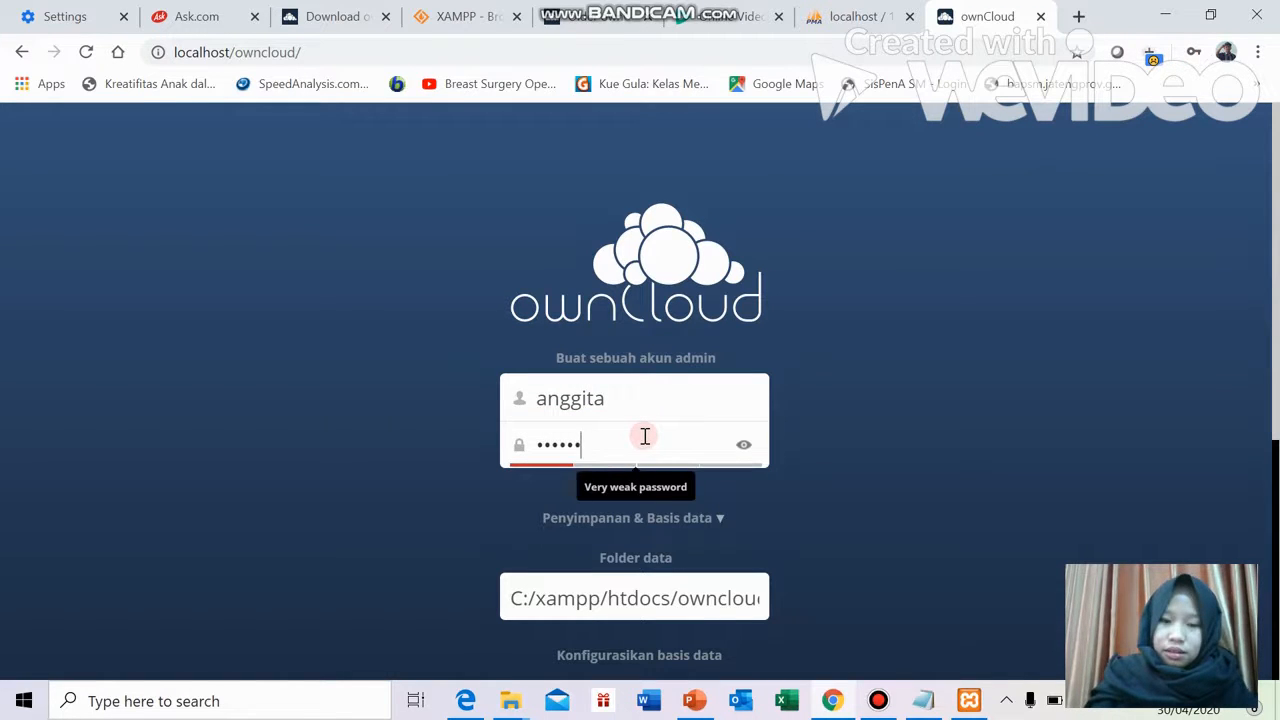
text(7)
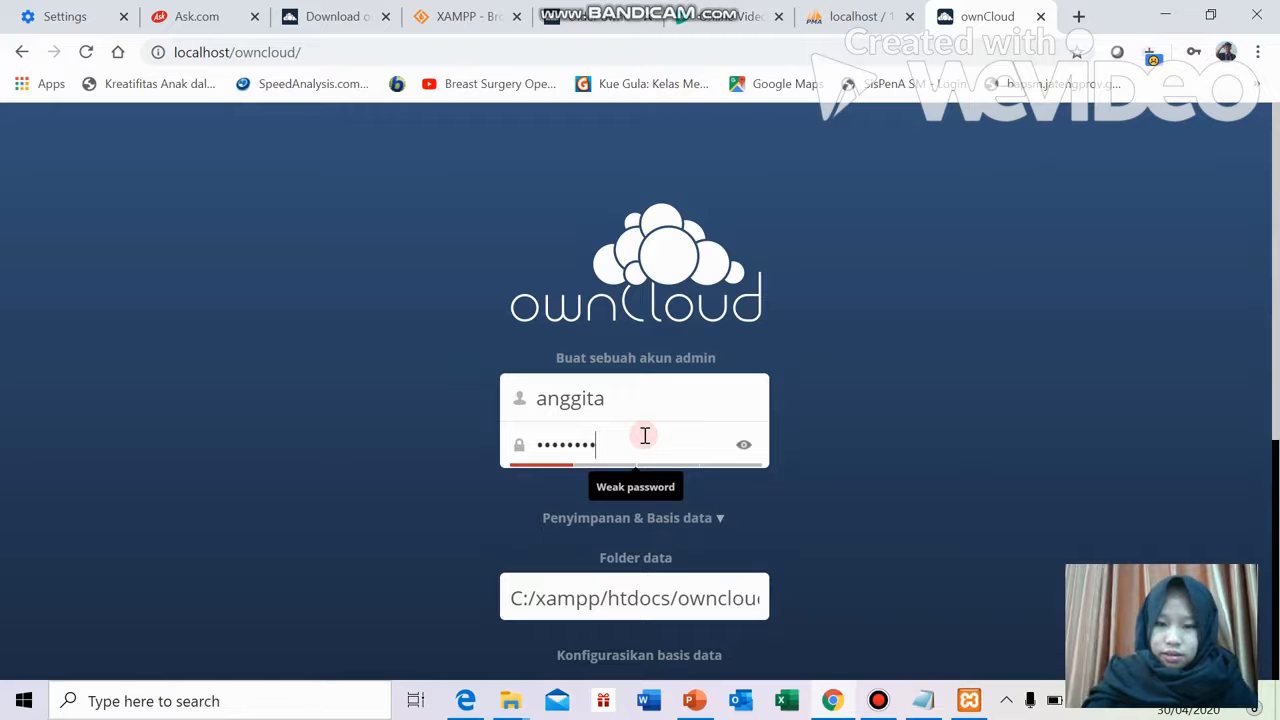
text(890)
scroll(645, 433, down, 3)
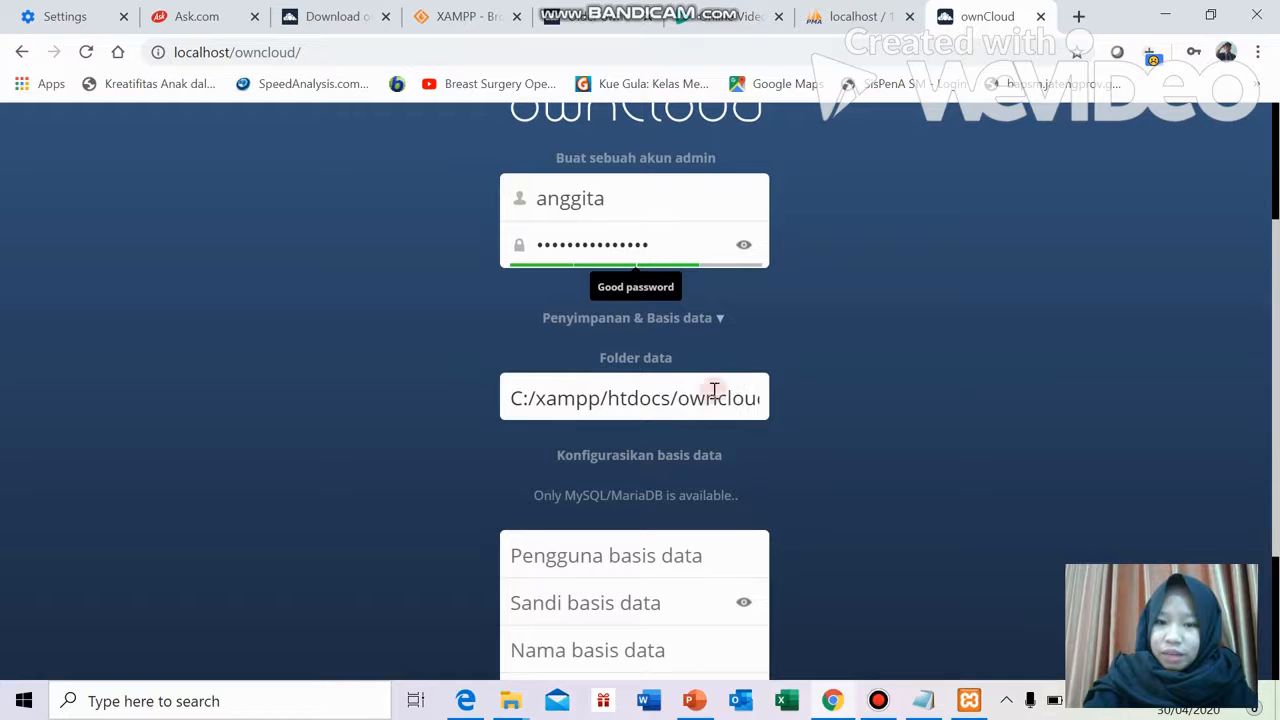
scroll(686, 488, down, 1)
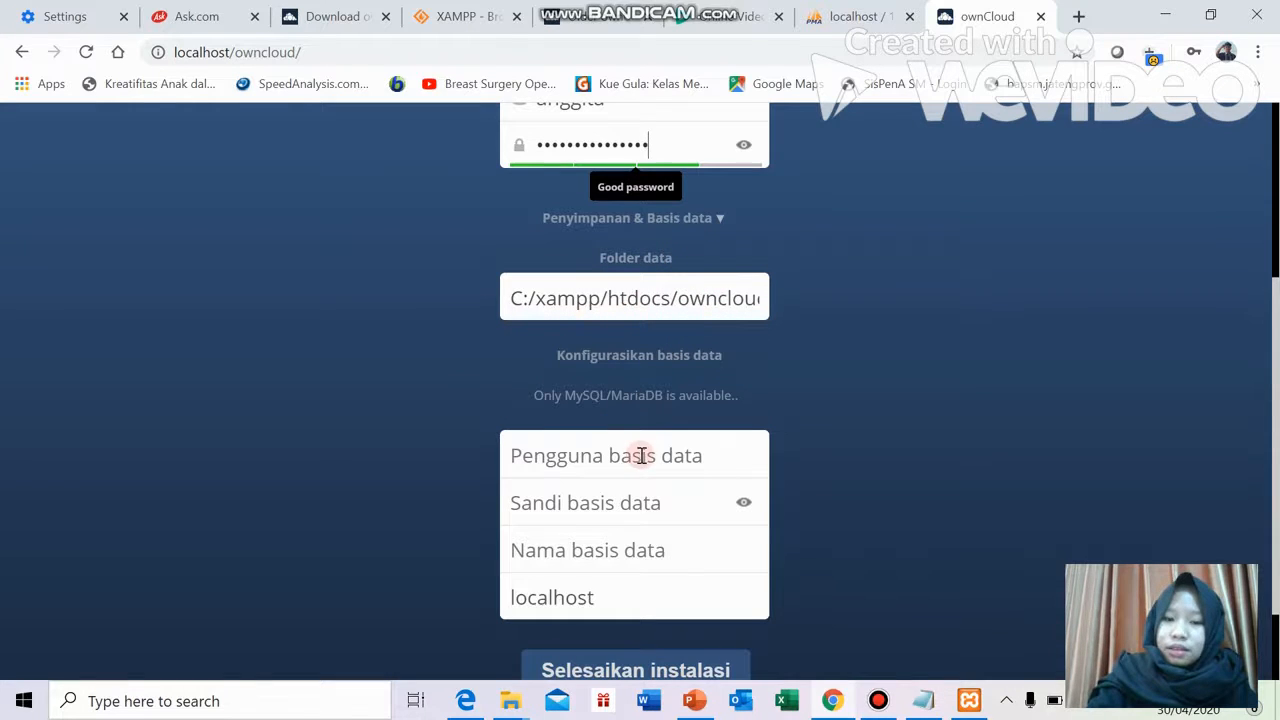
scroll(620, 455, up, 3)
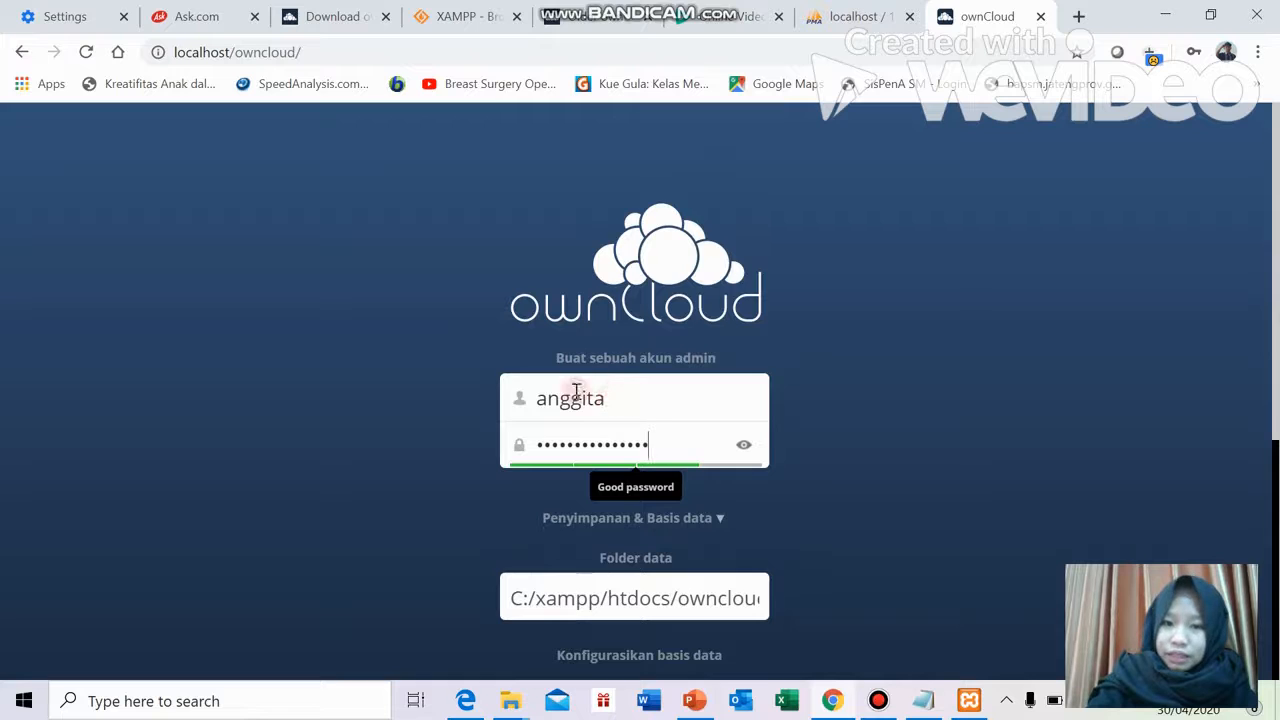
scroll(660, 487, down, 3)
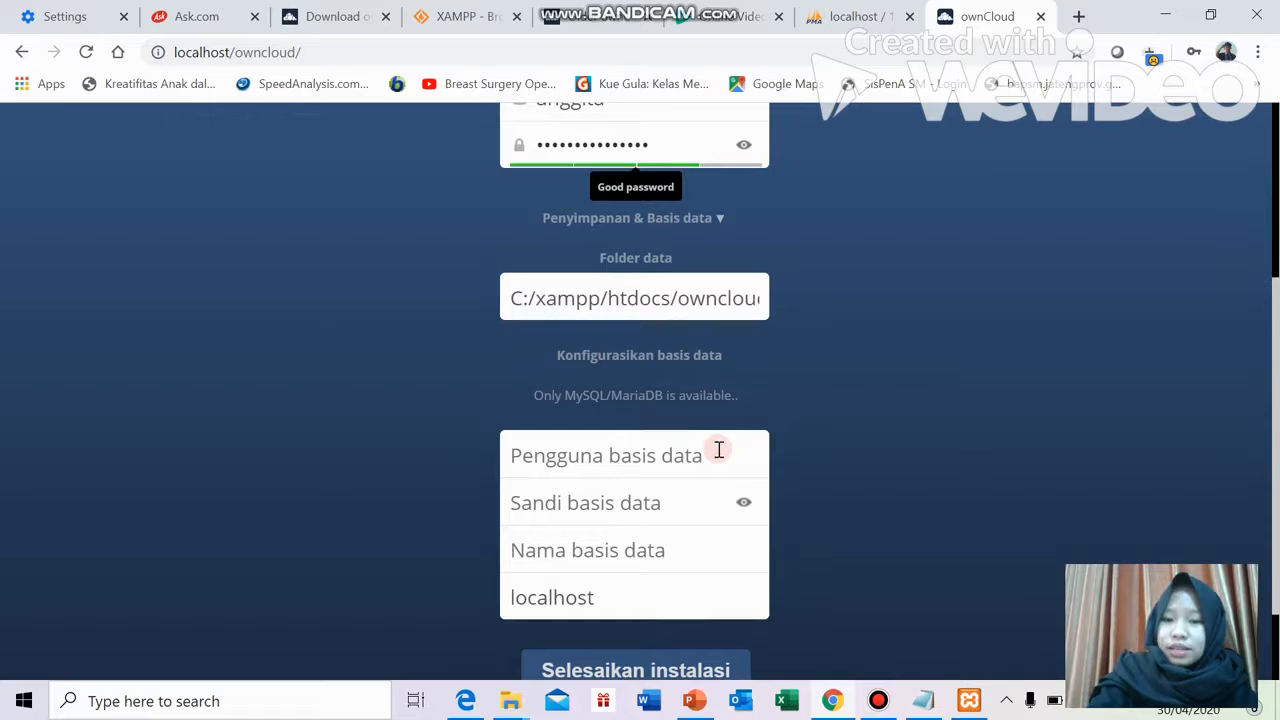
Enter root as database user and owncloud as database name, then finish installation
text(root)
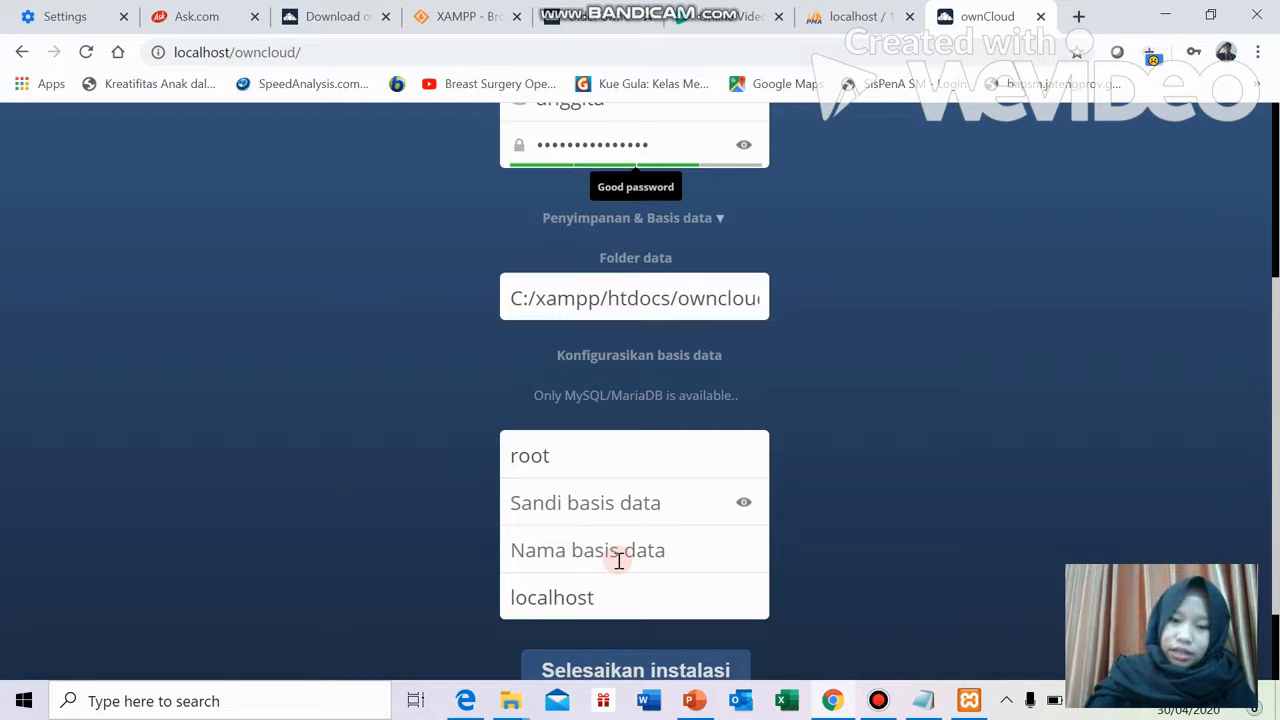
text(owncloud)
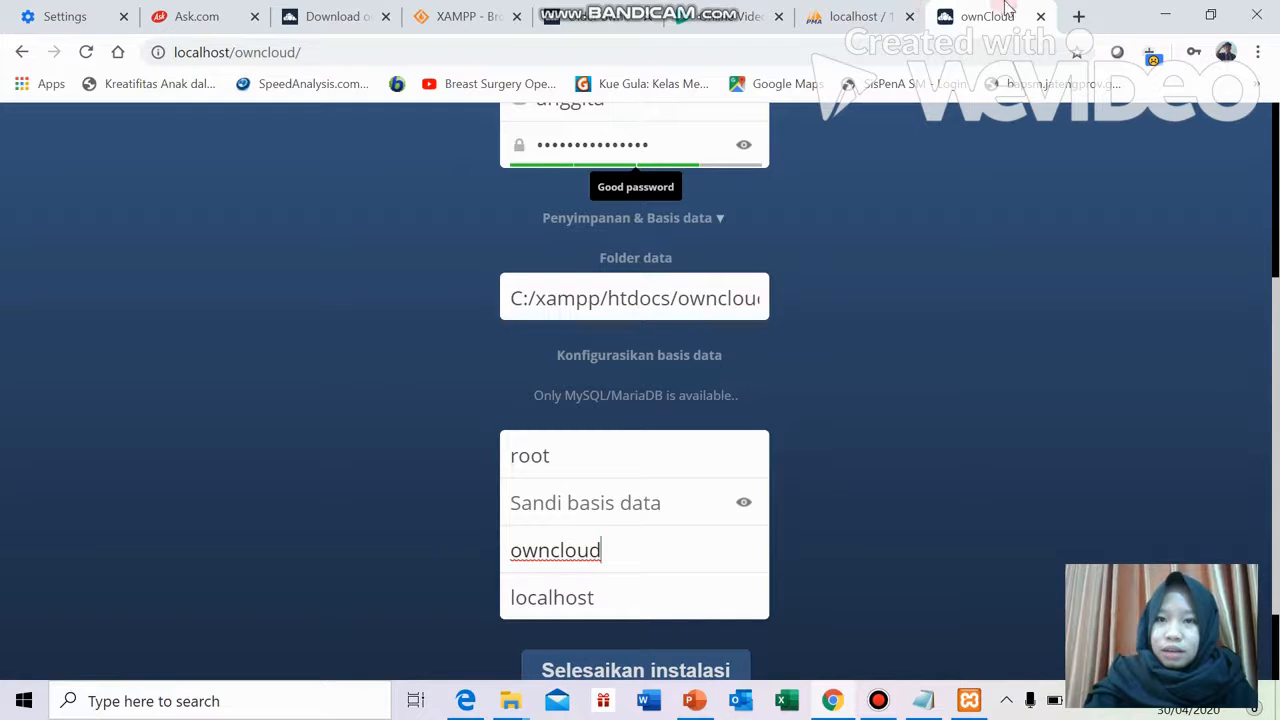
click(866, 16)
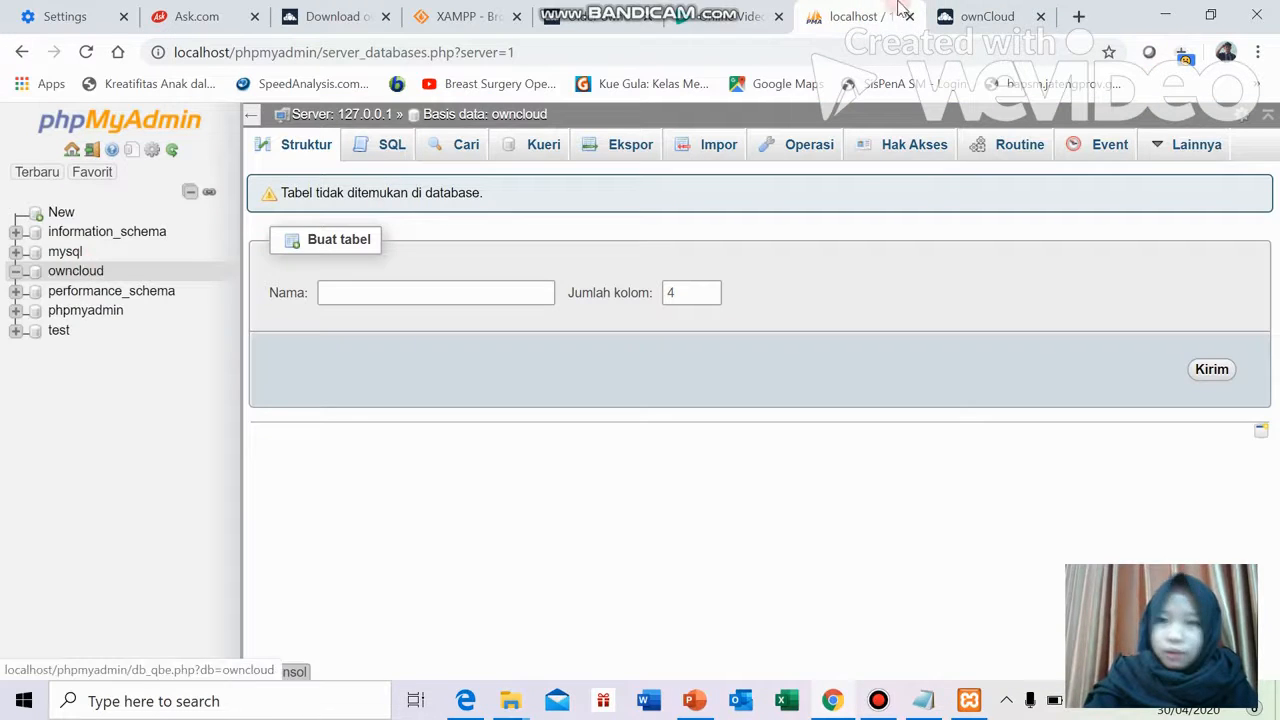
click(940, 16)
scroll(571, 531, down, 1)
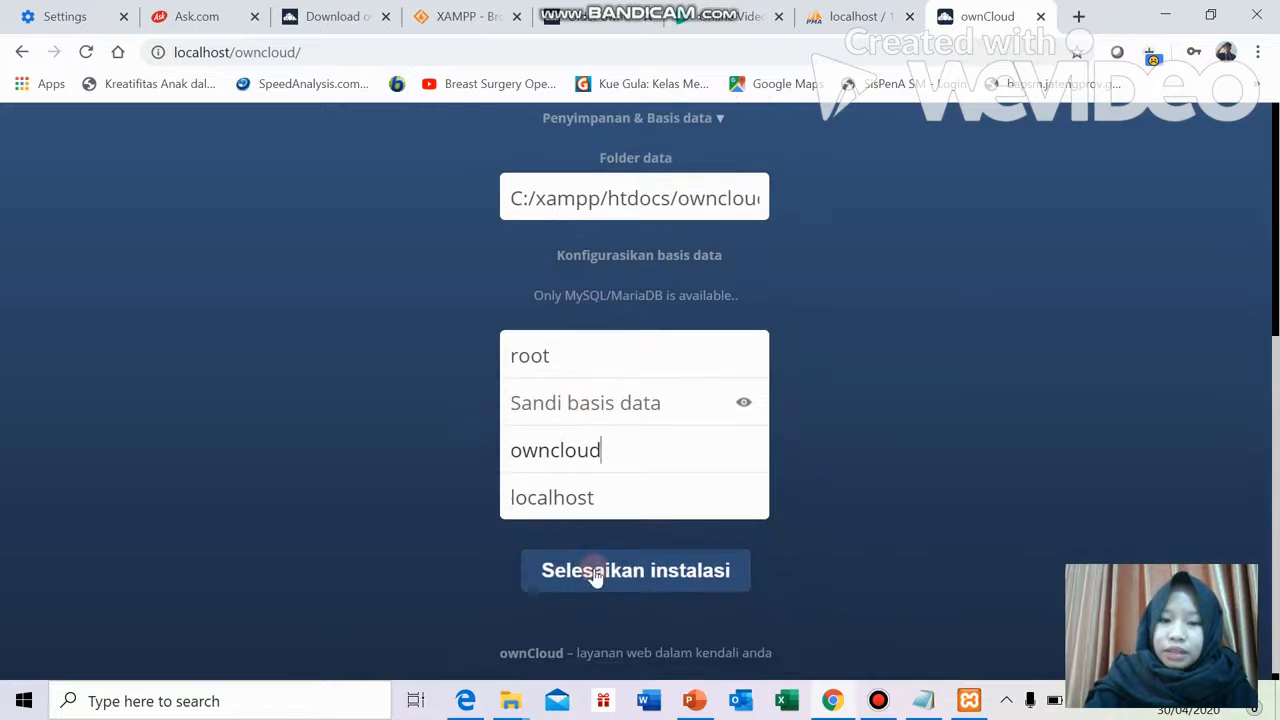
click(606, 570)
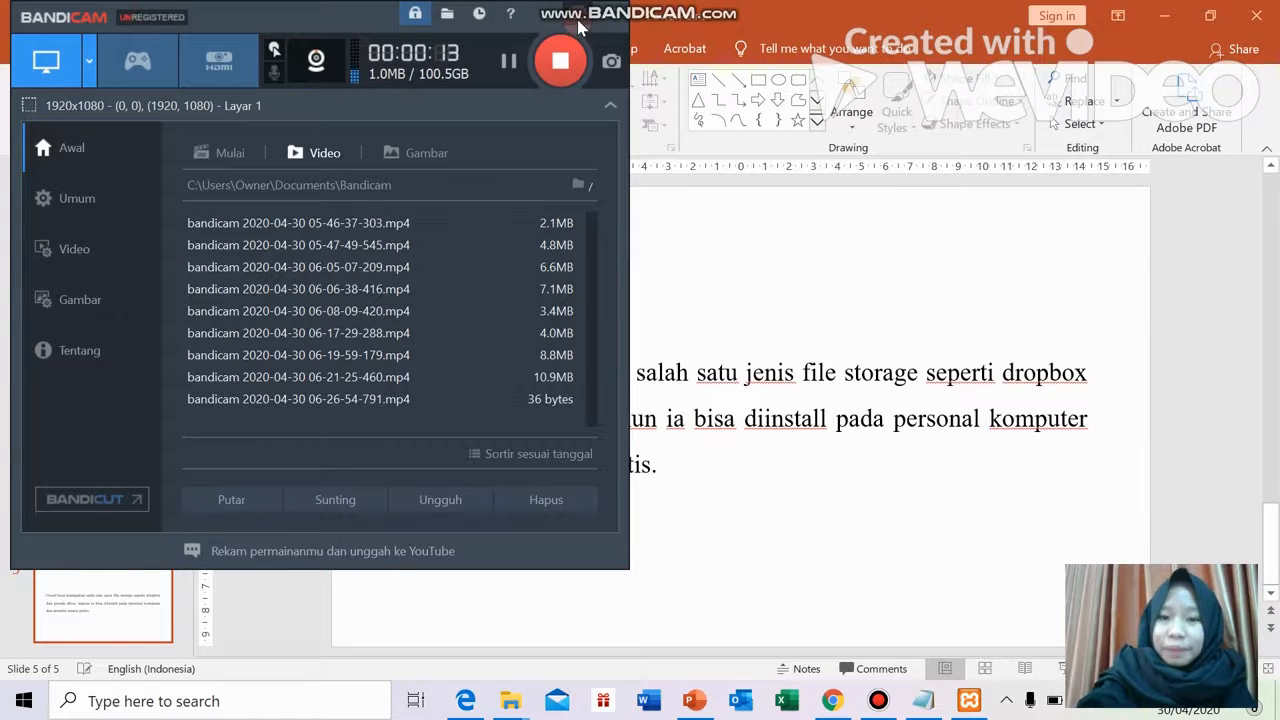
Highlight 'file storage' and 'personal komputer' on slide 5, deselect, then briefly open and hide Bandicam
click(580, 20)
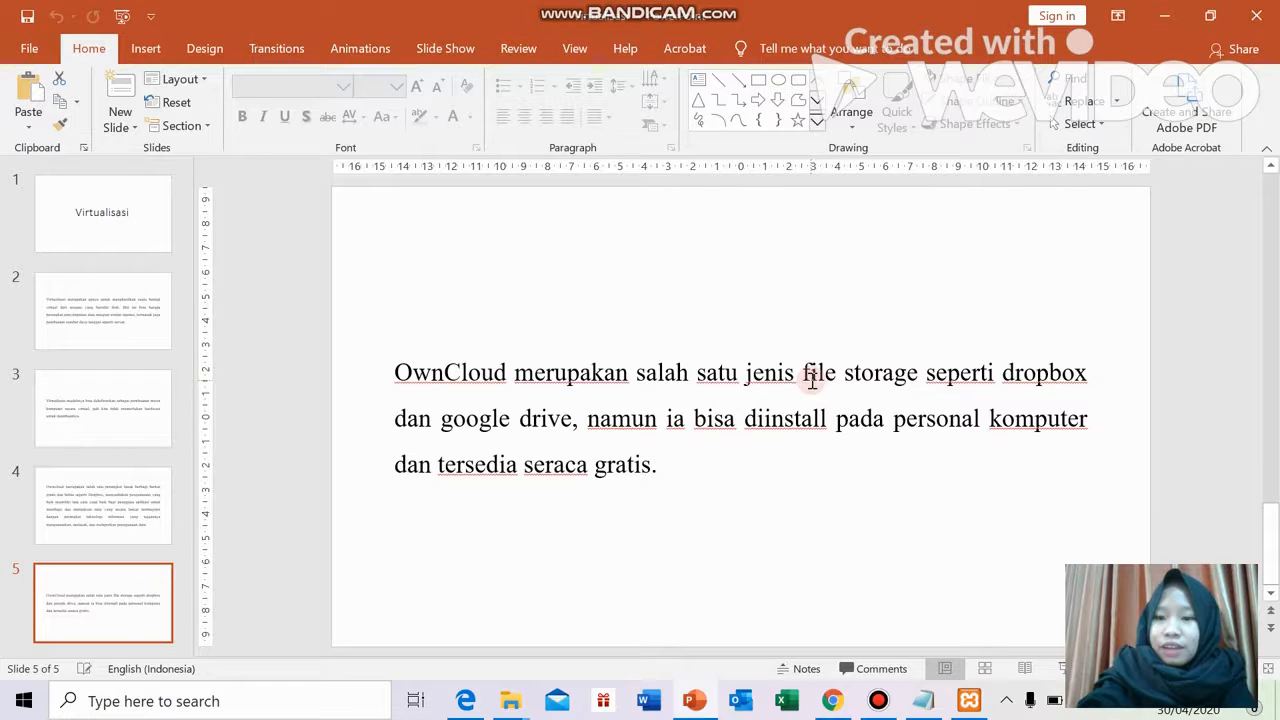
drag(812, 378, 903, 366)
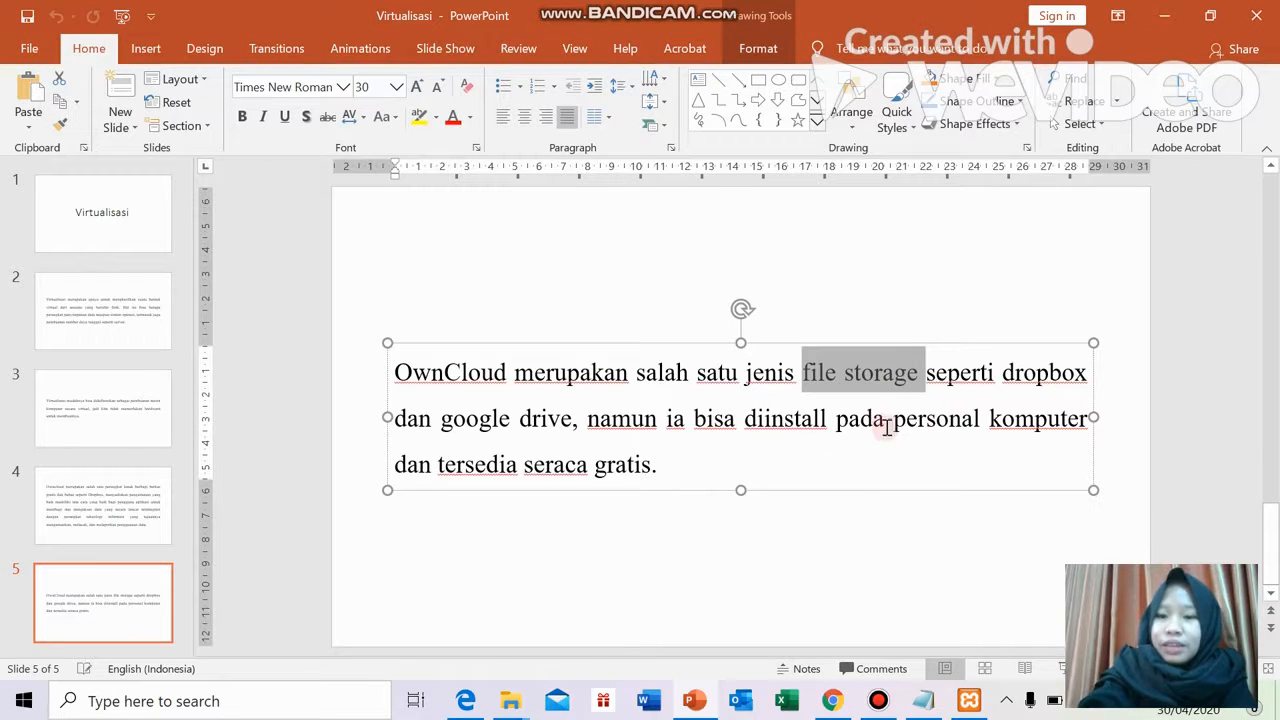
drag(908, 430, 1074, 417)
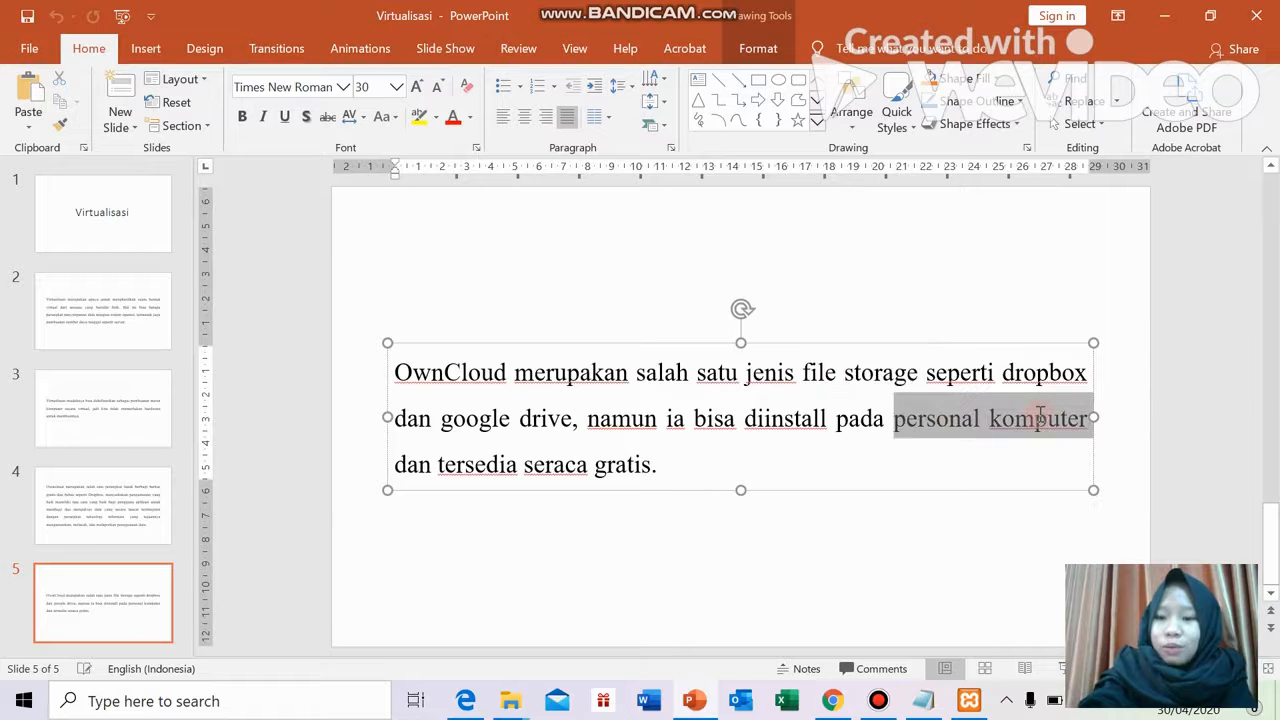
click(812, 445)
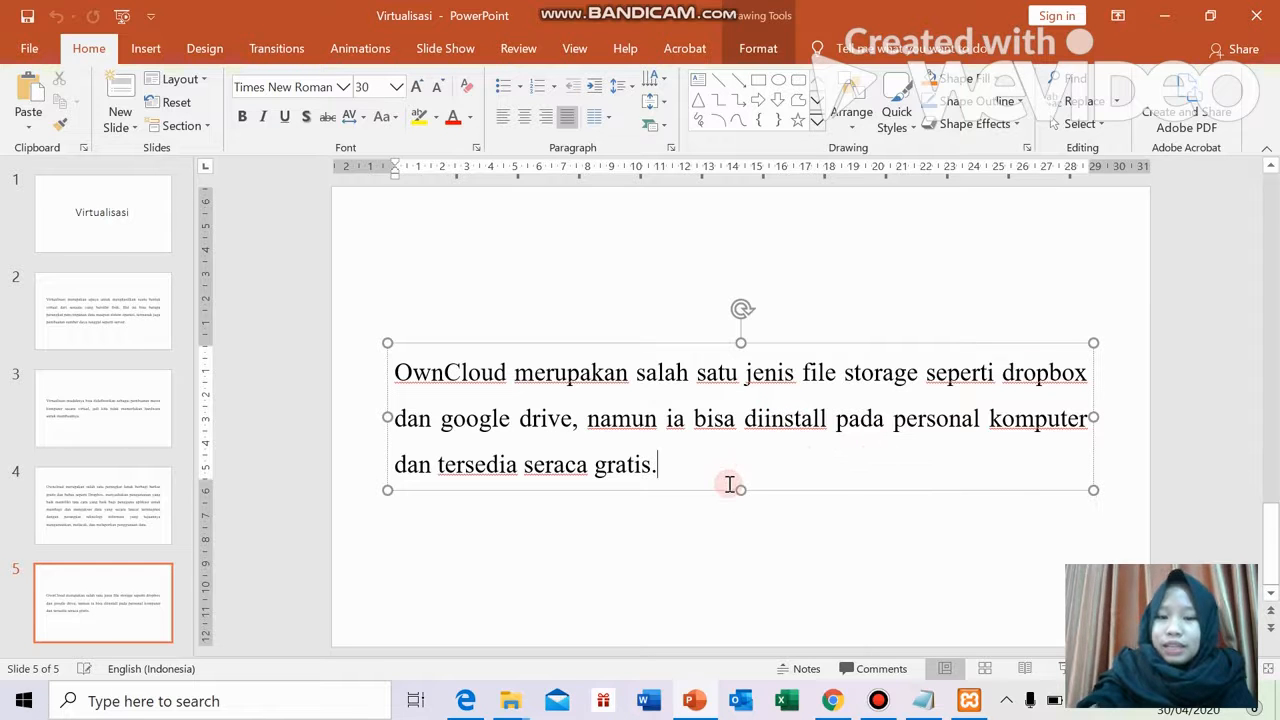
click(882, 700)
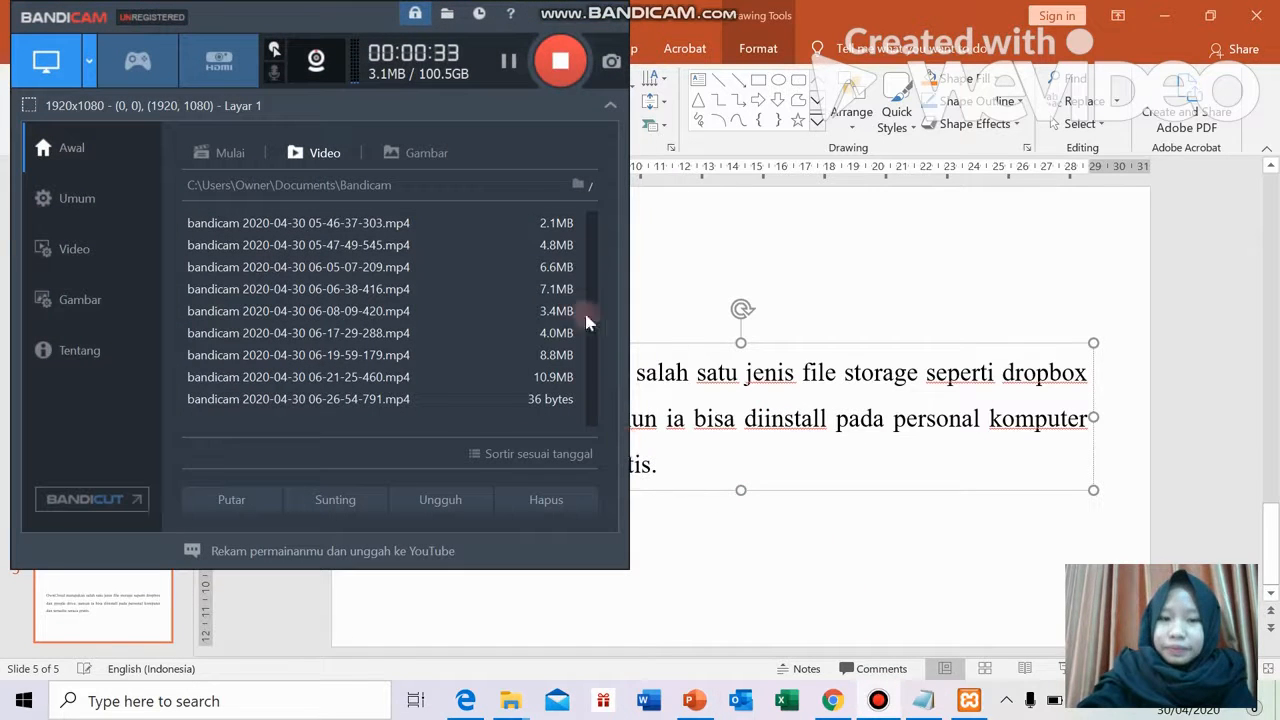
click(583, 17)
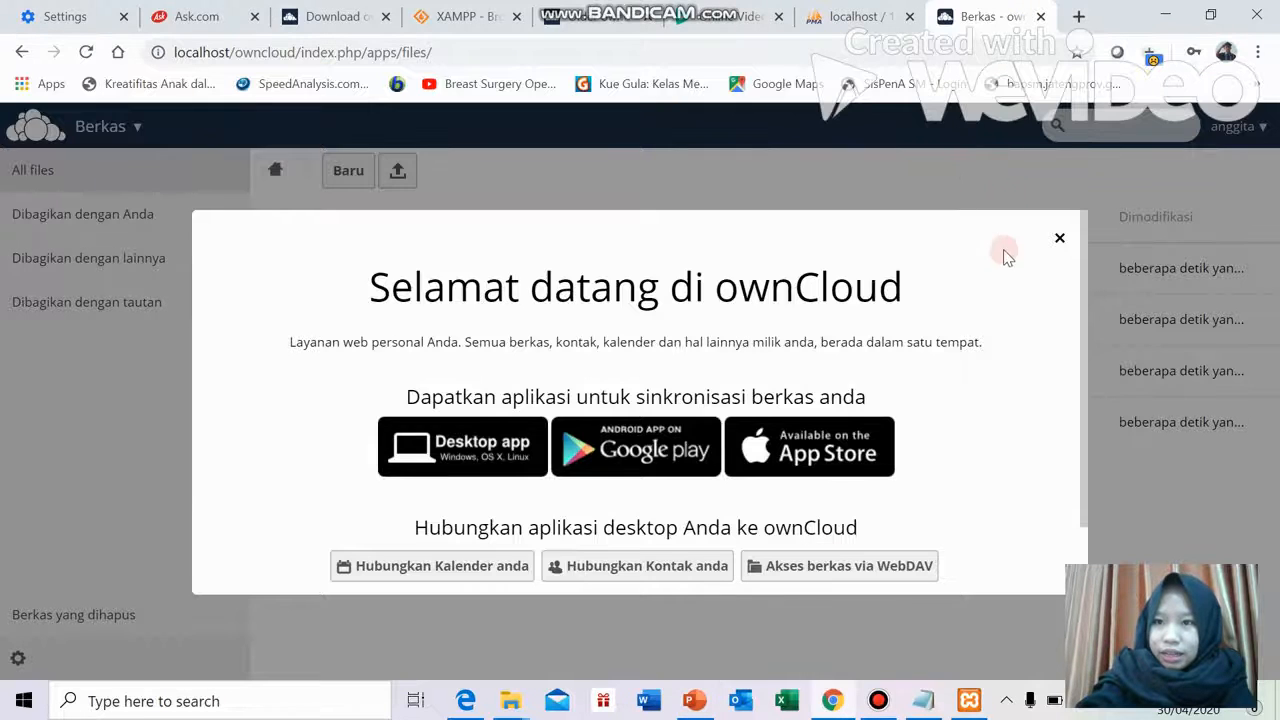
Select and deselect the sync apps text, then dismiss the ownCloud welcome dialog
drag(1060, 257, 1036, 352)
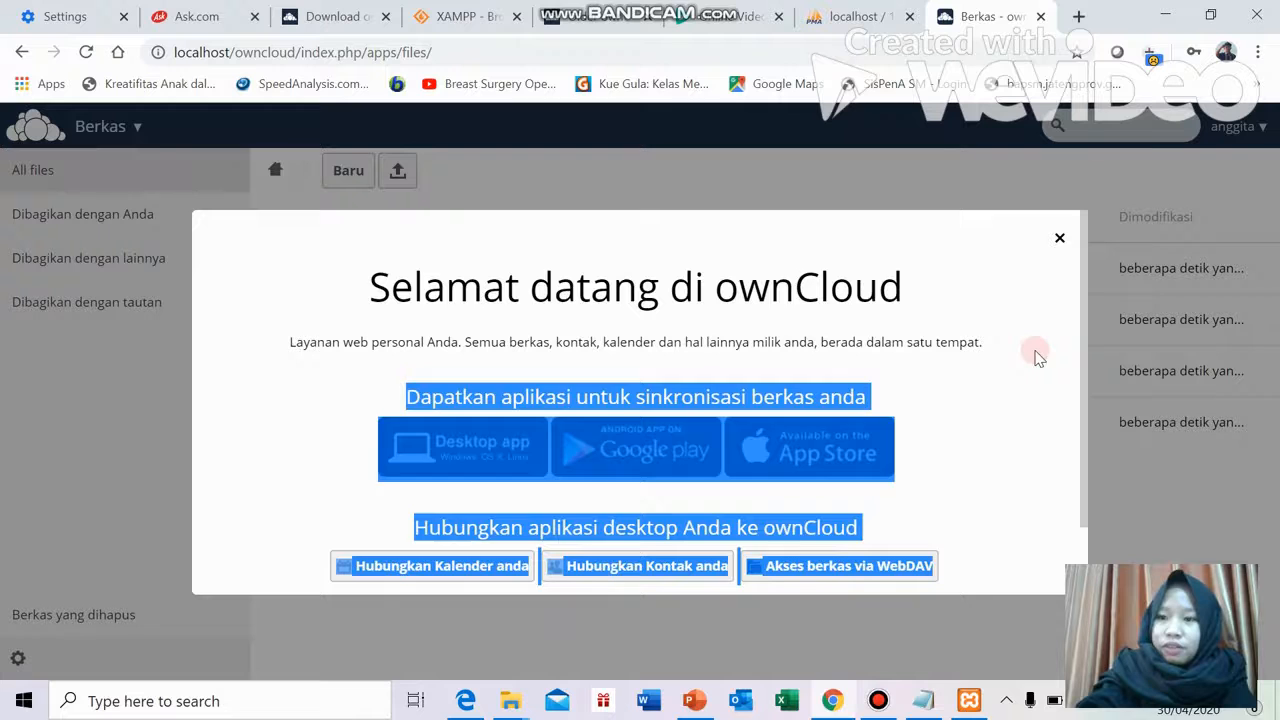
click(1036, 356)
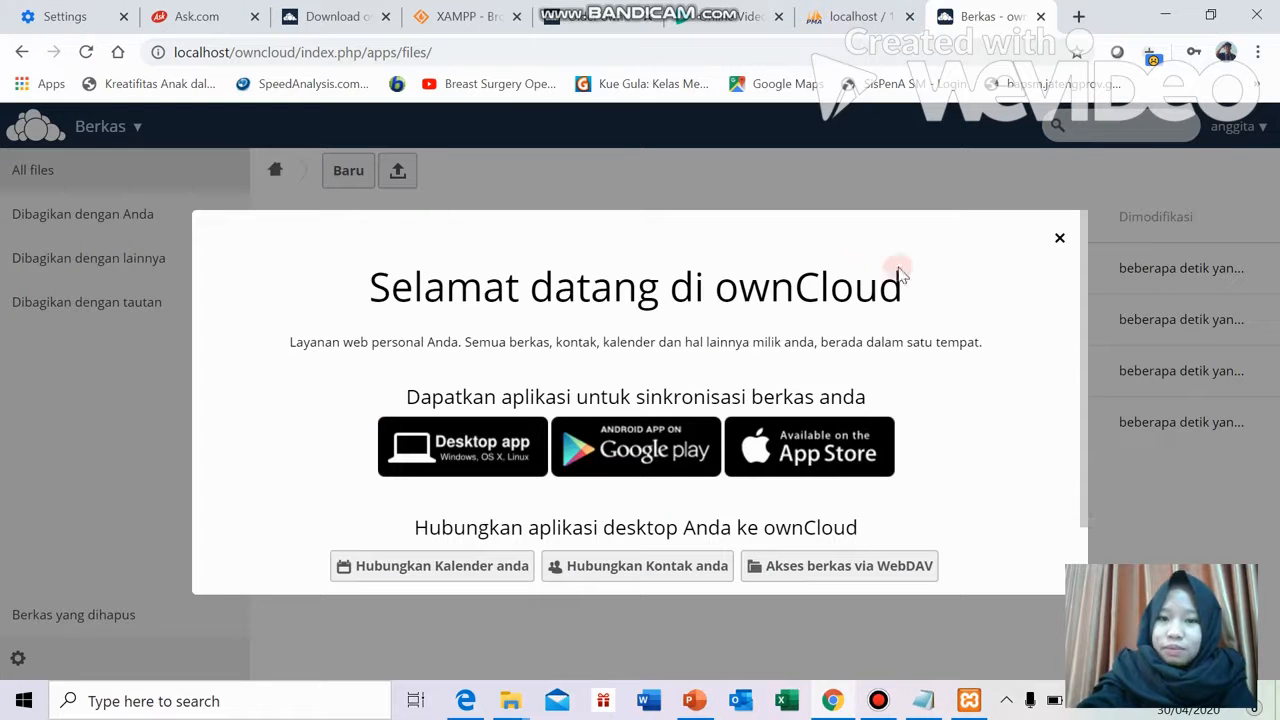
click(1060, 240)
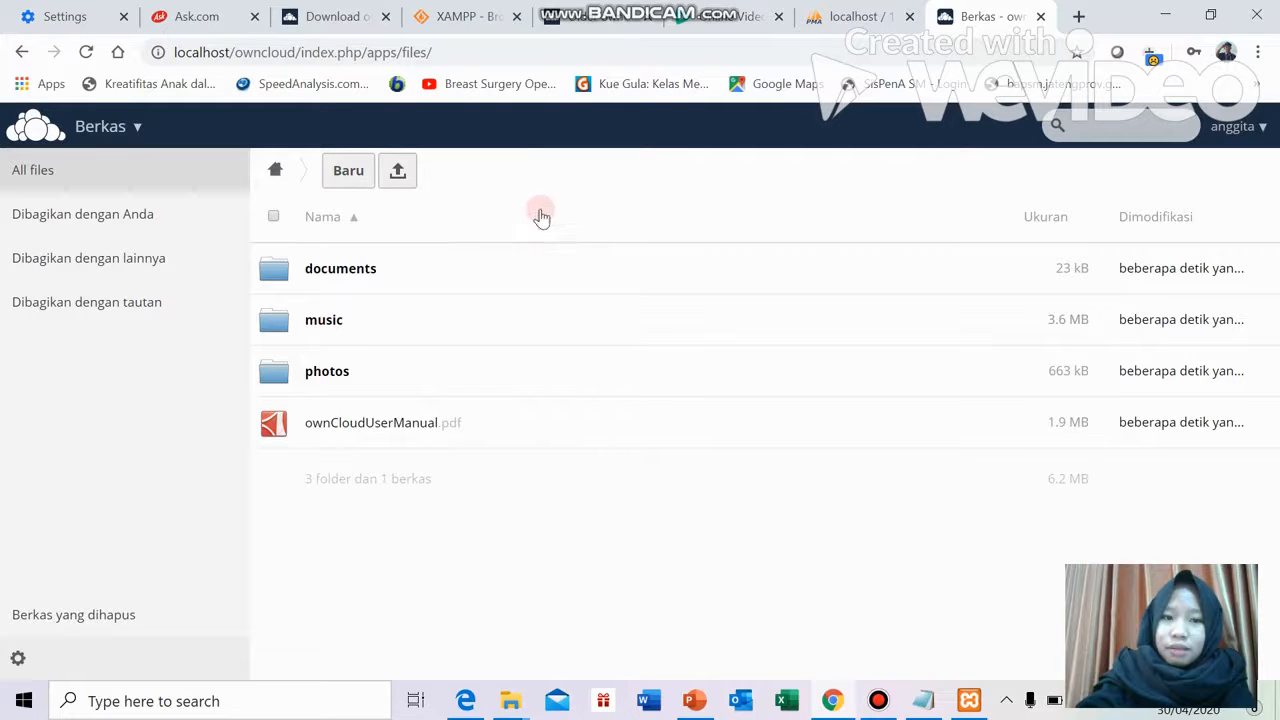
Open the owncloud database in phpMyAdmin and scroll its 37 oc_ tables down to oc_users
click(853, 20)
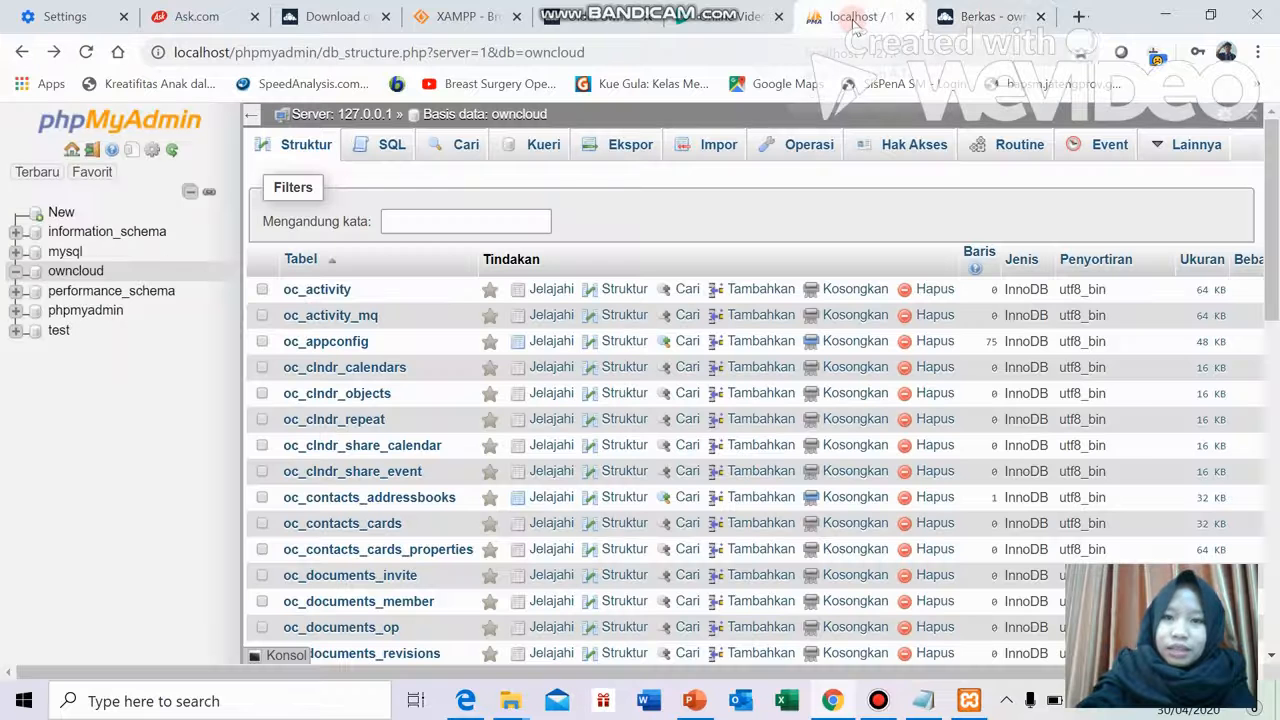
click(76, 275)
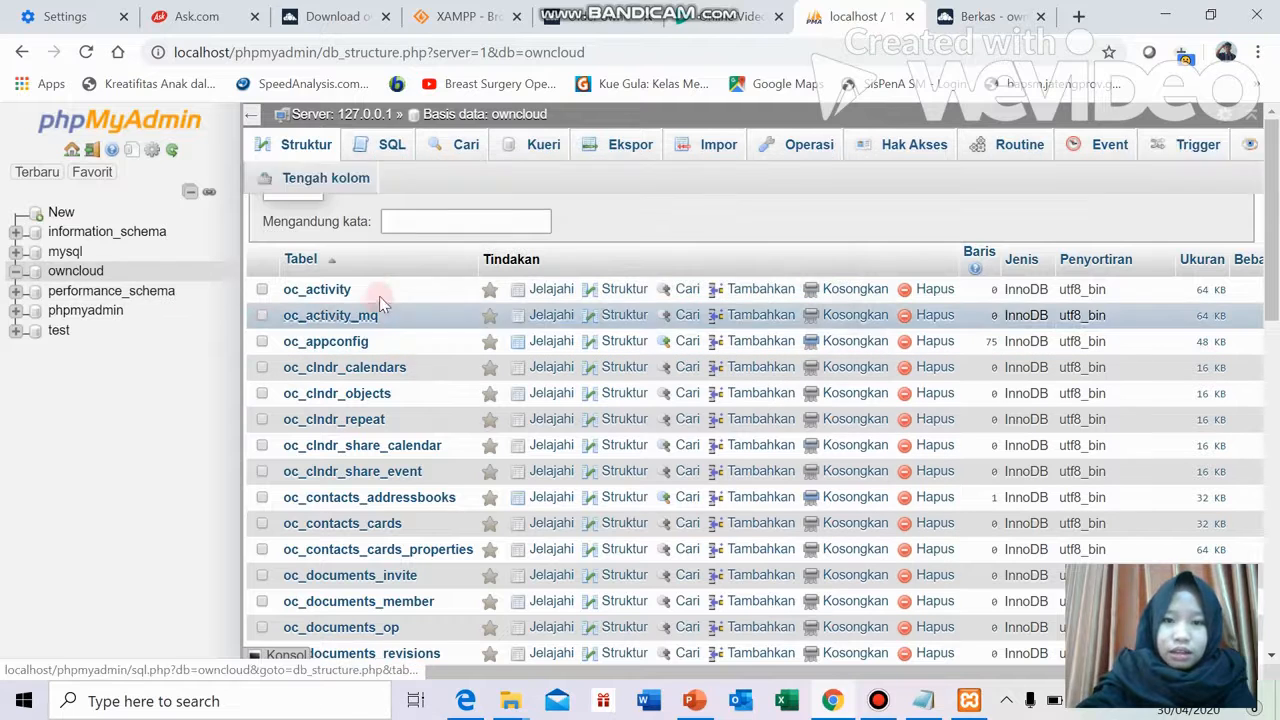
scroll(350, 310, down, 1)
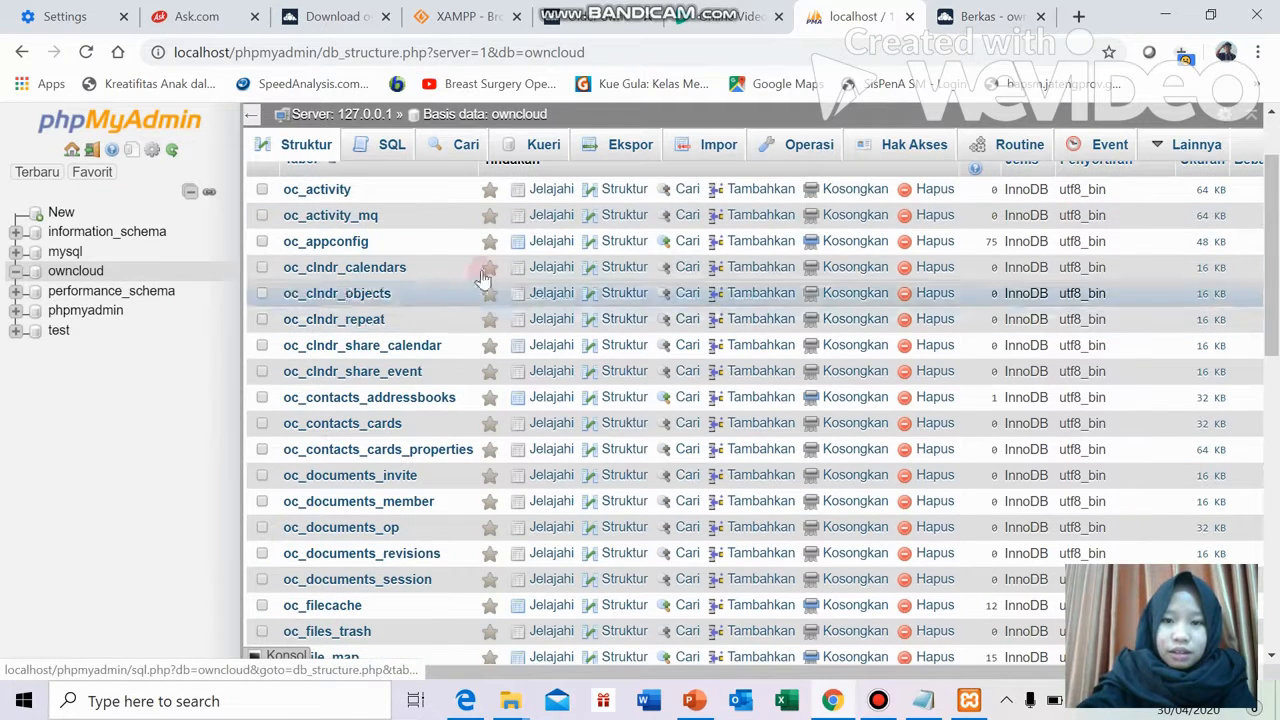
scroll(410, 375, down, 3)
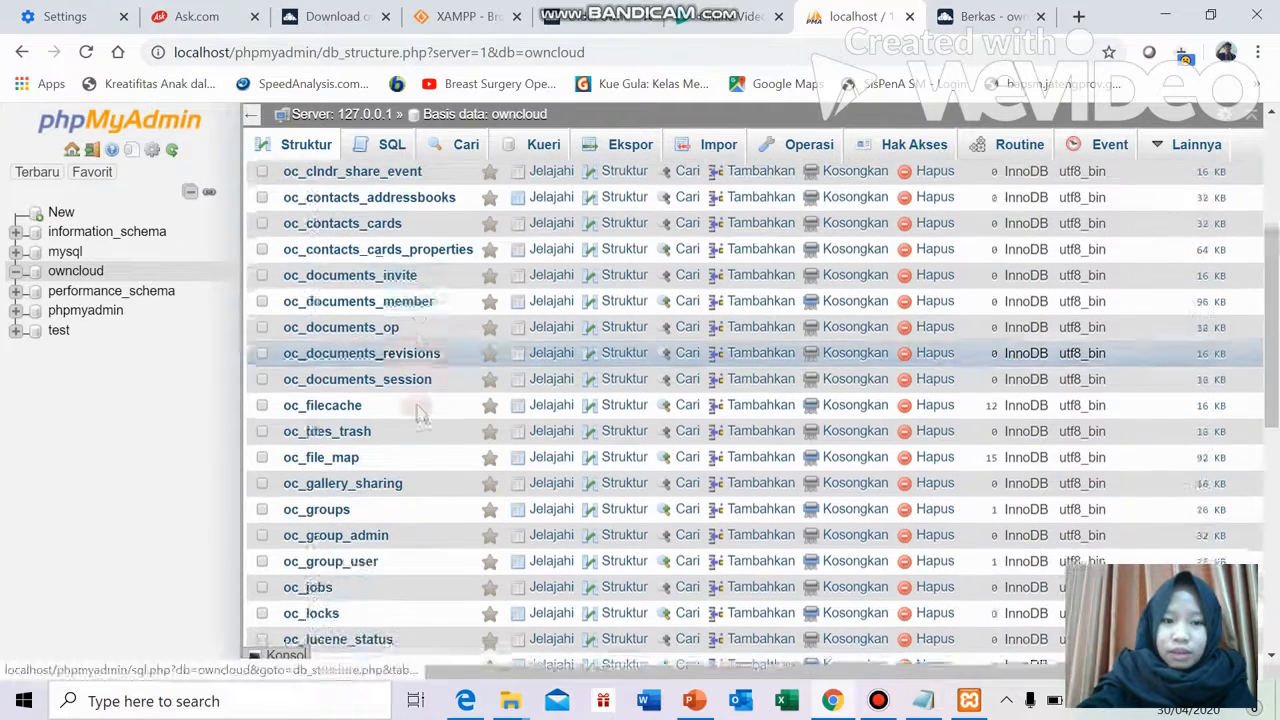
click(945, 10)
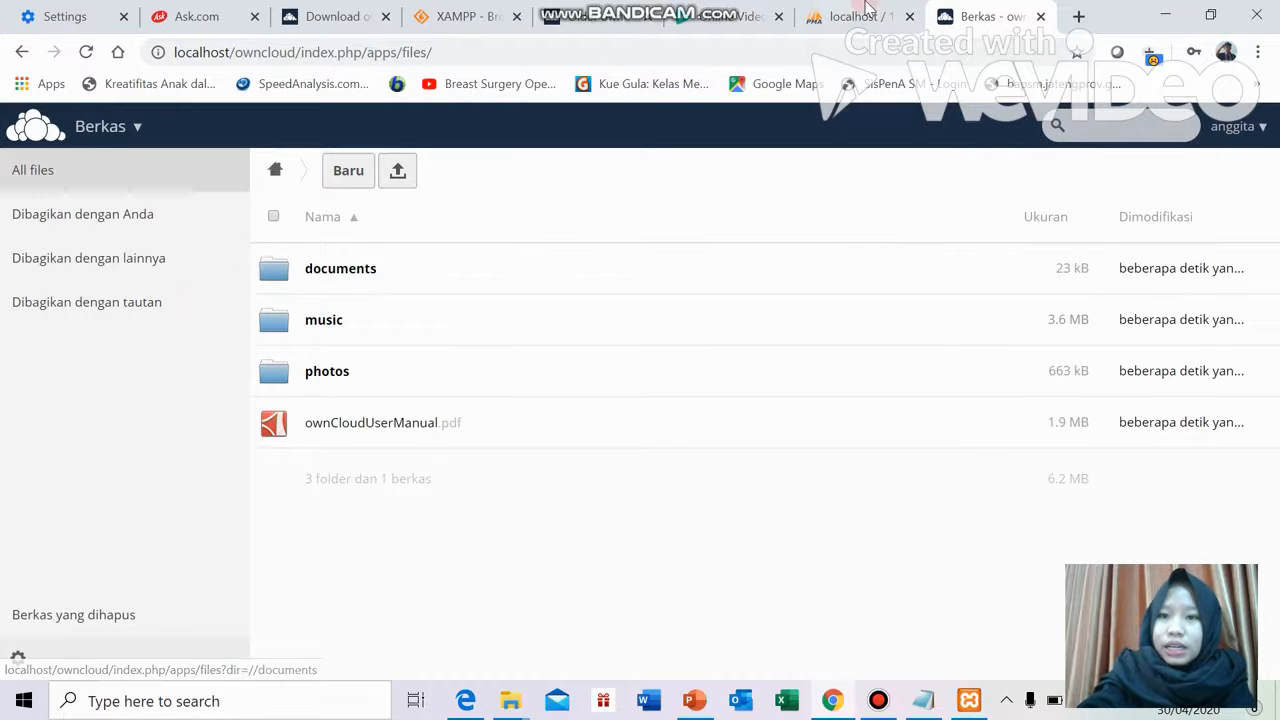
key(ctrl+shift+Tab)
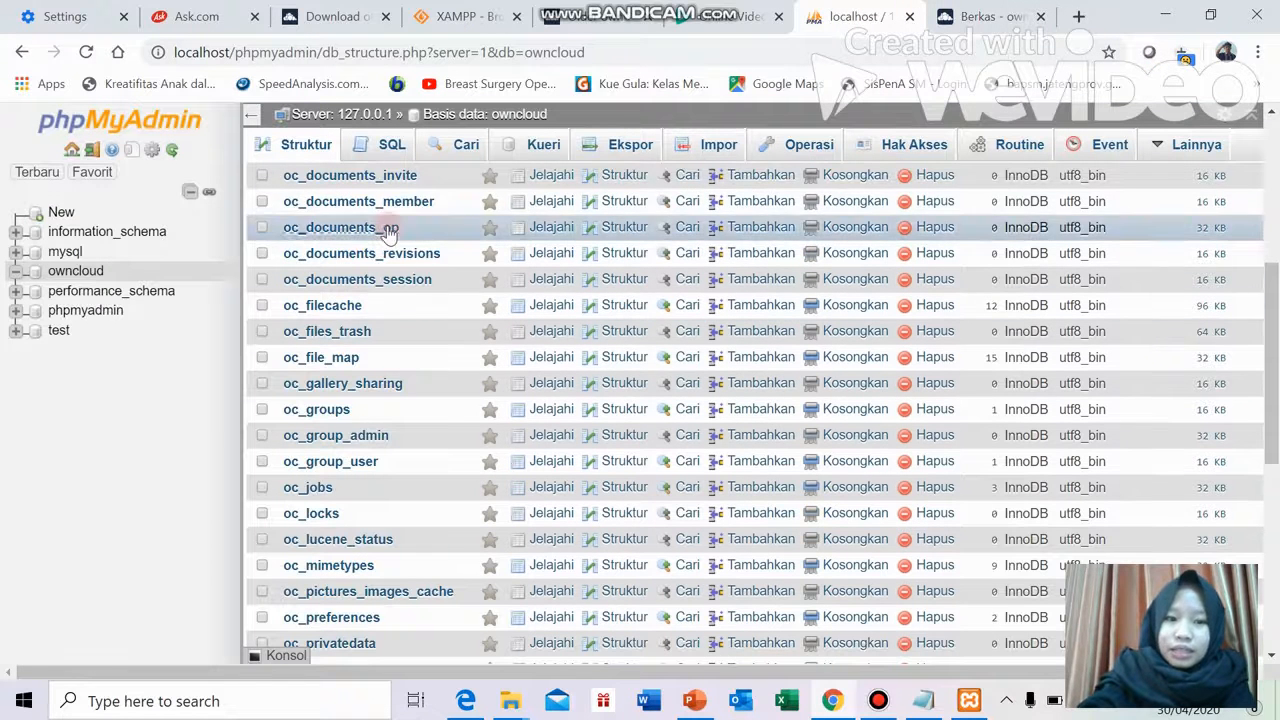
scroll(400, 262, down, 2)
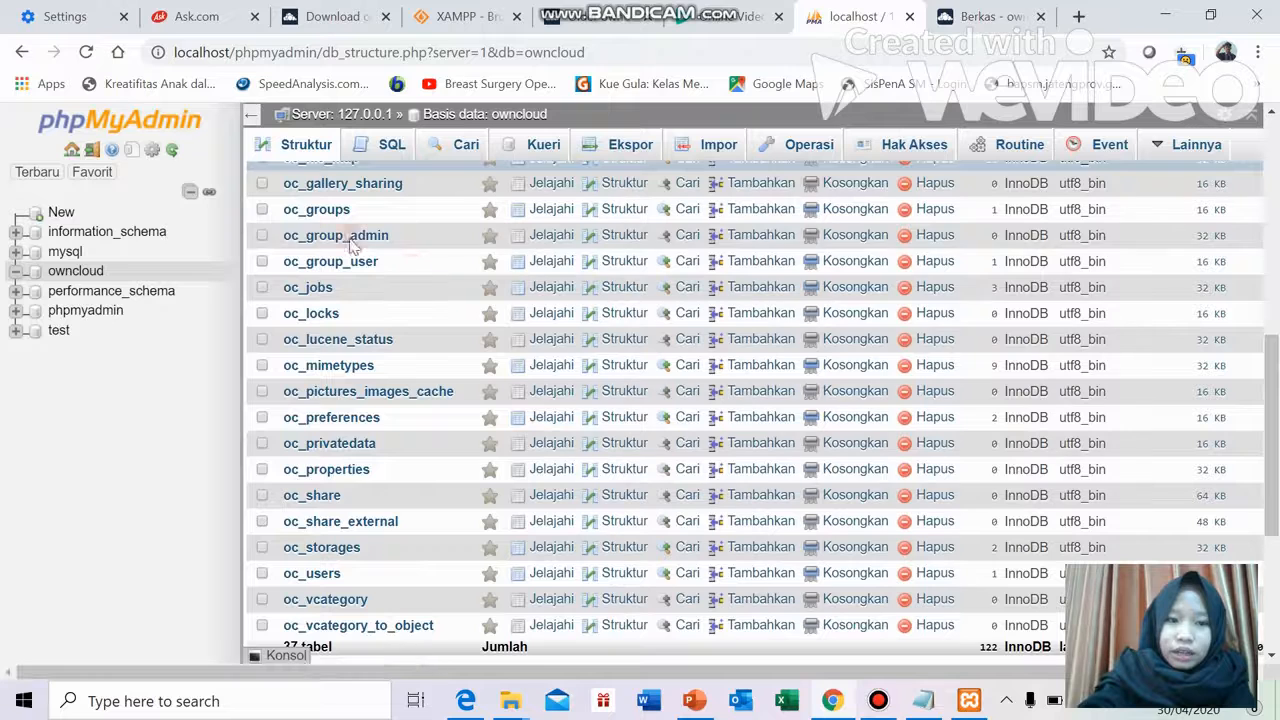
scroll(389, 478, down, 1)
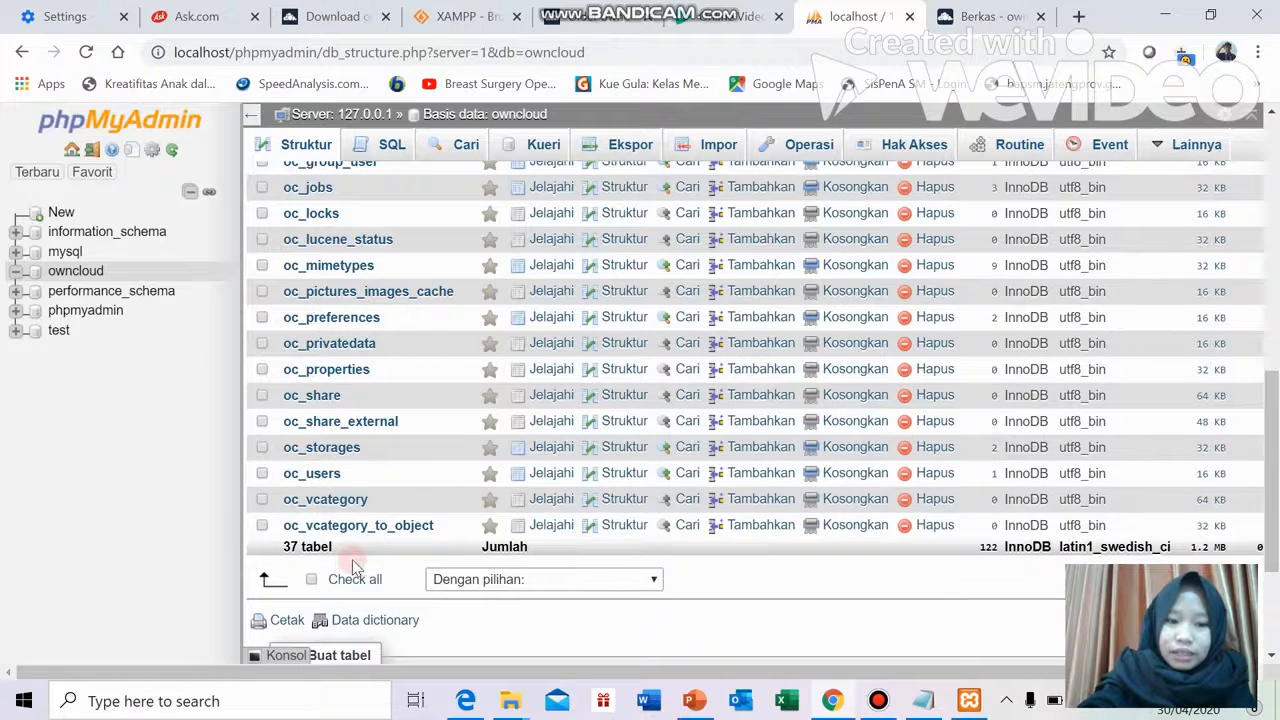
Browse the oc_users table, showing its single admin row with hashed password
click(320, 475)
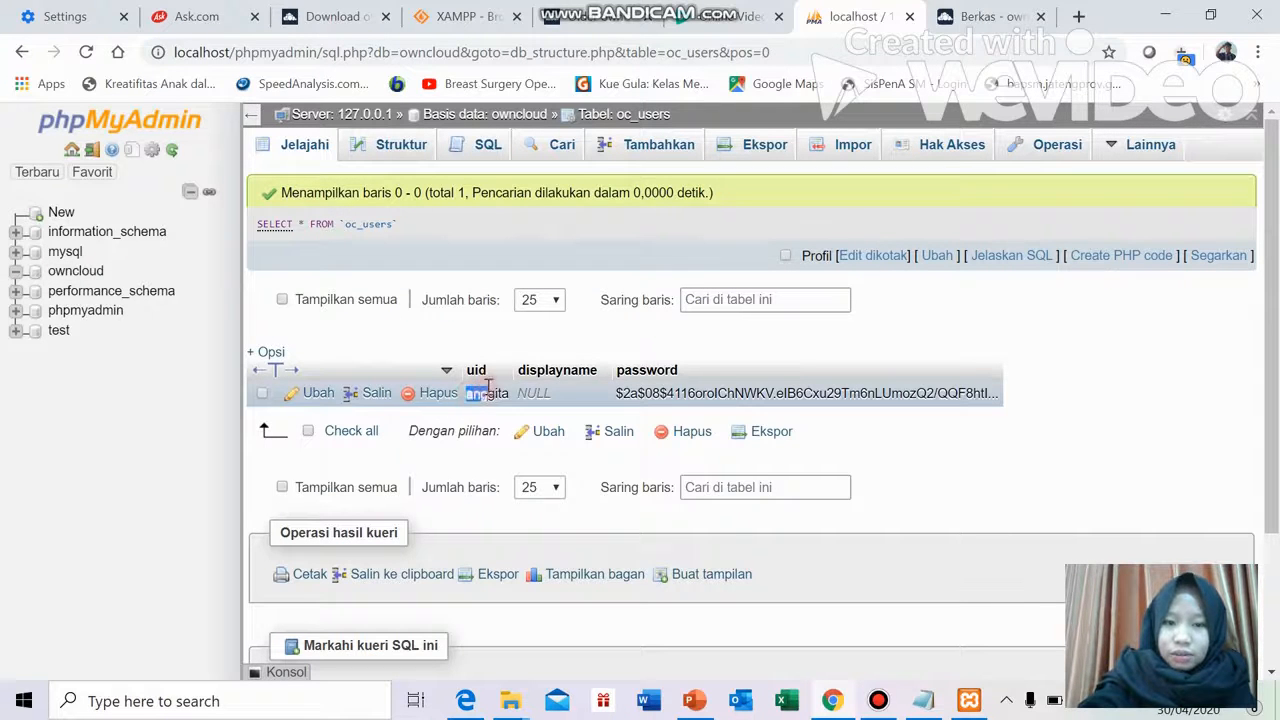
drag(489, 389, 511, 393)
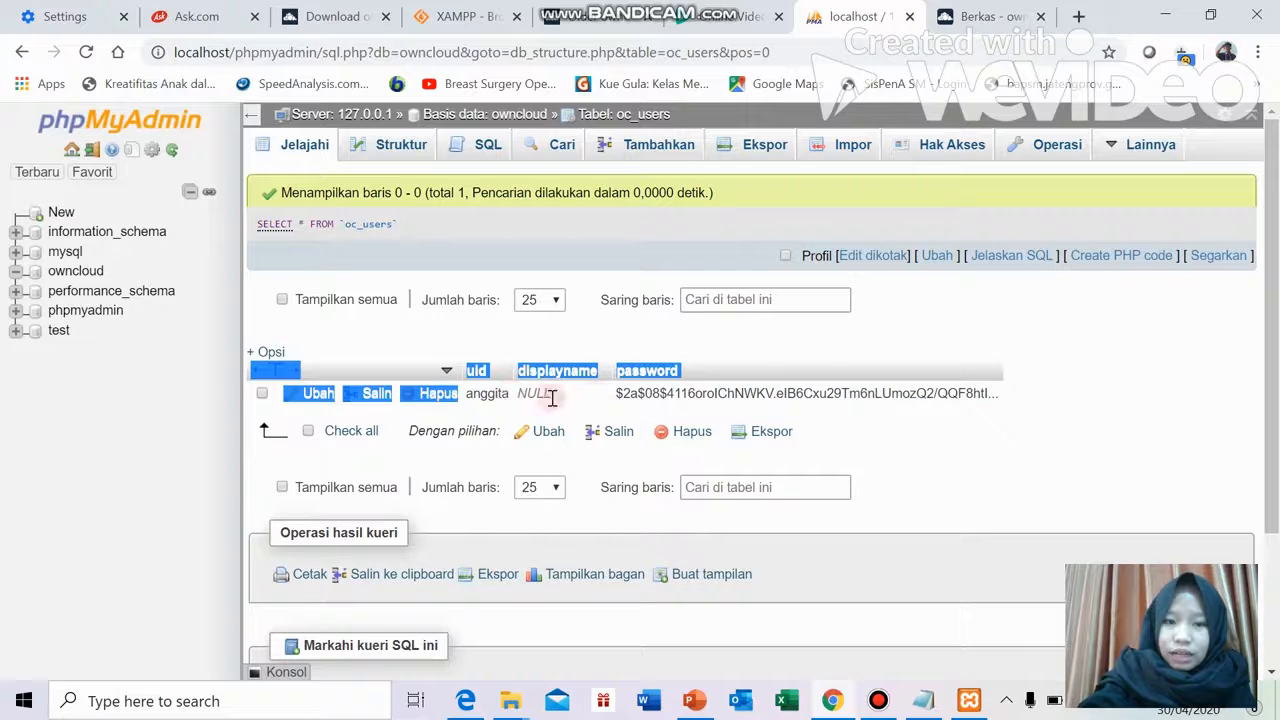
click(706, 371)
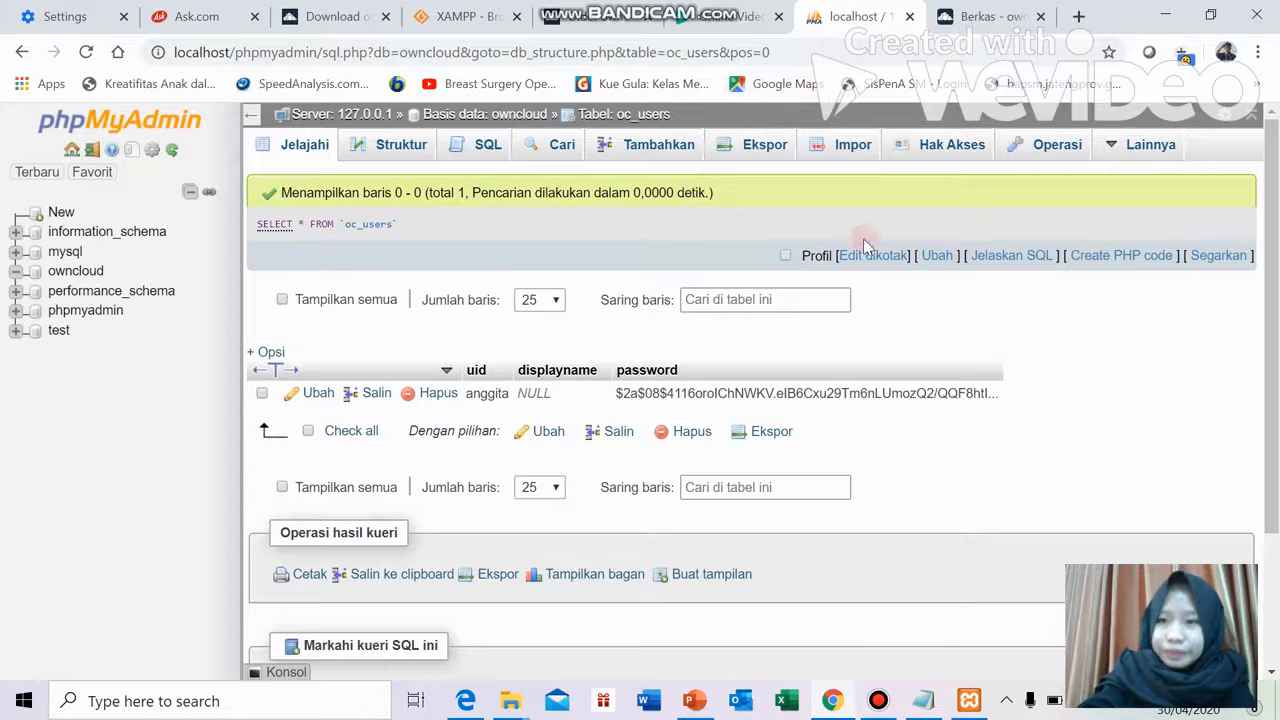
Open and hide Bandicam, then return to the ownCloud files tab
click(877, 700)
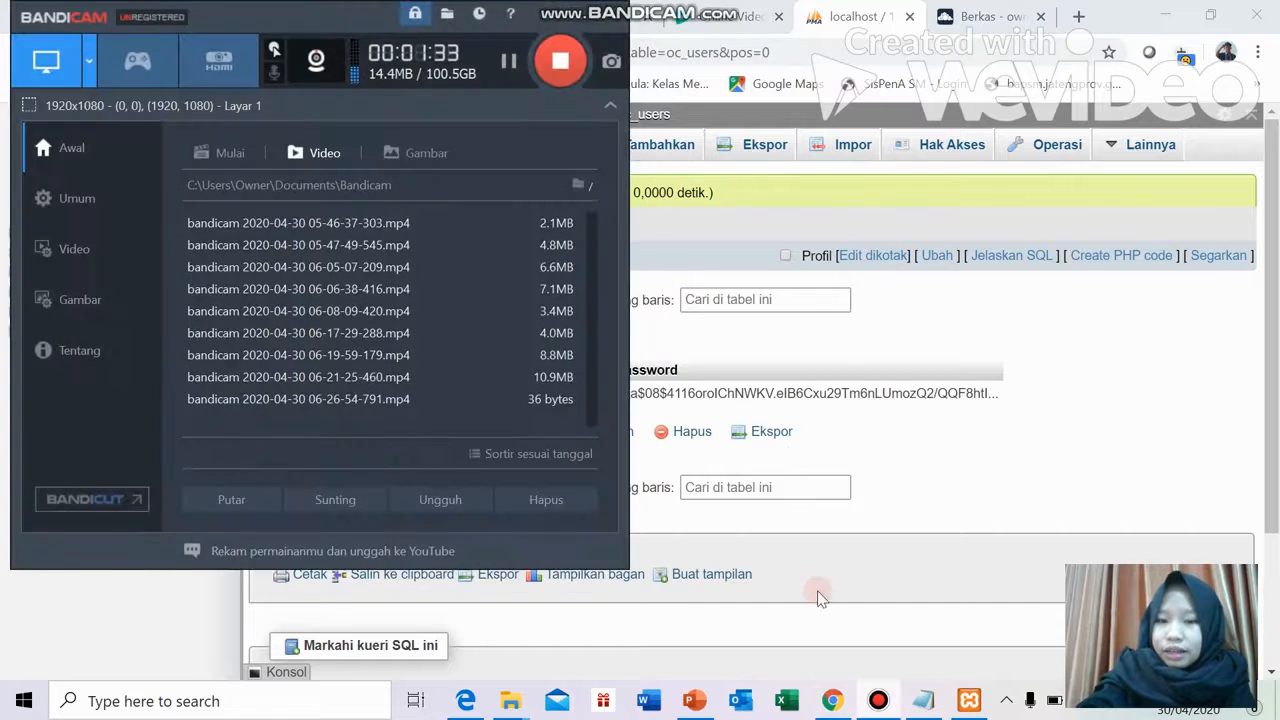
click(937, 318)
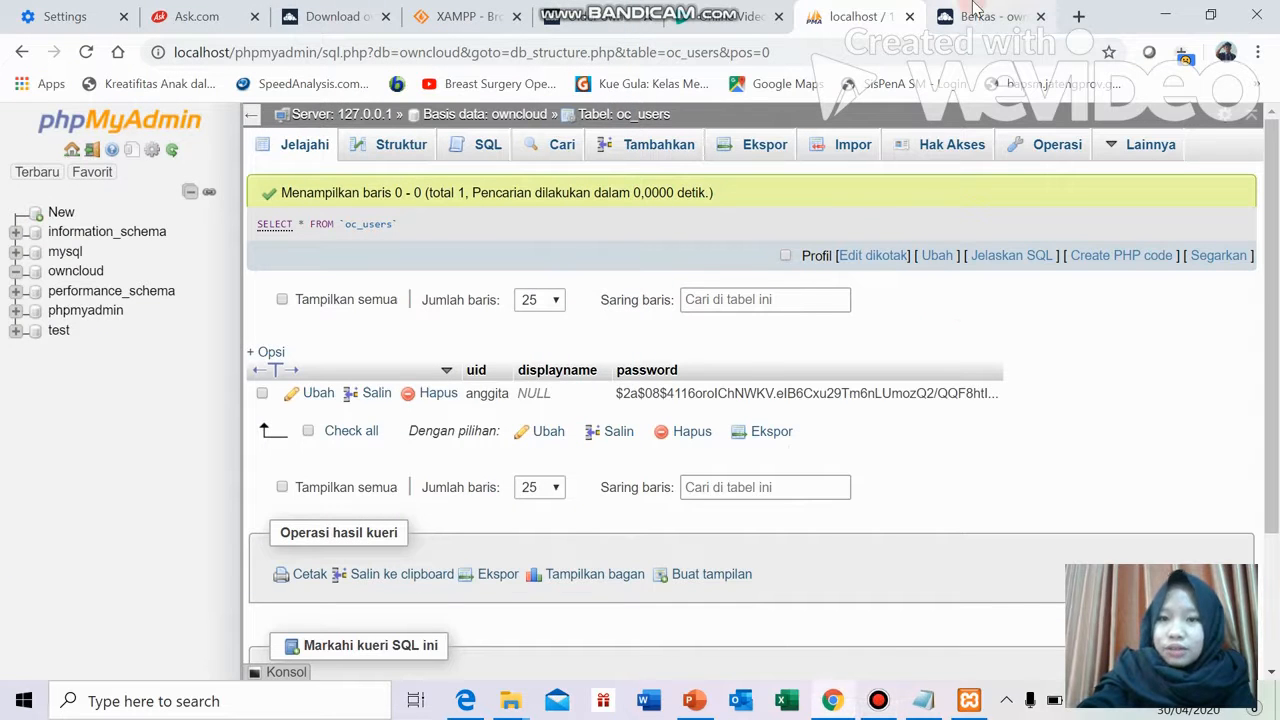
click(975, 10)
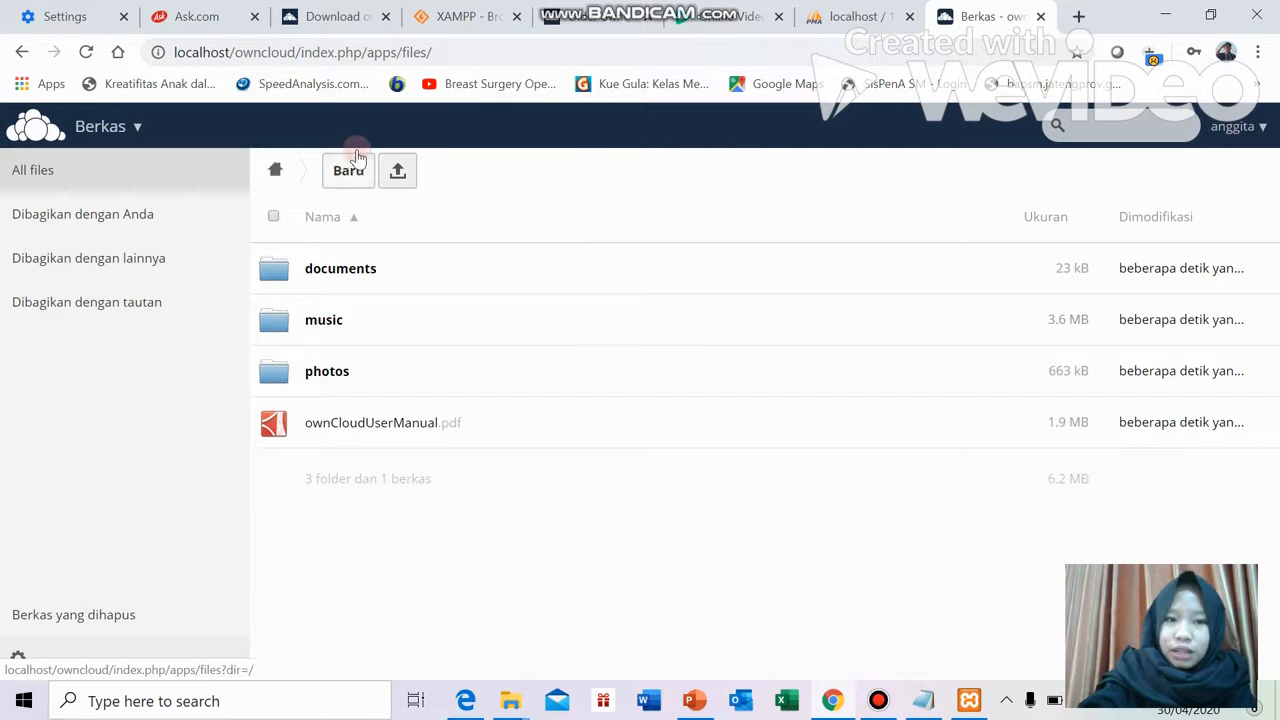
Upload Virtualisasi.pptx from the Desktop's Anggita folder to ownCloud Files
click(395, 173)
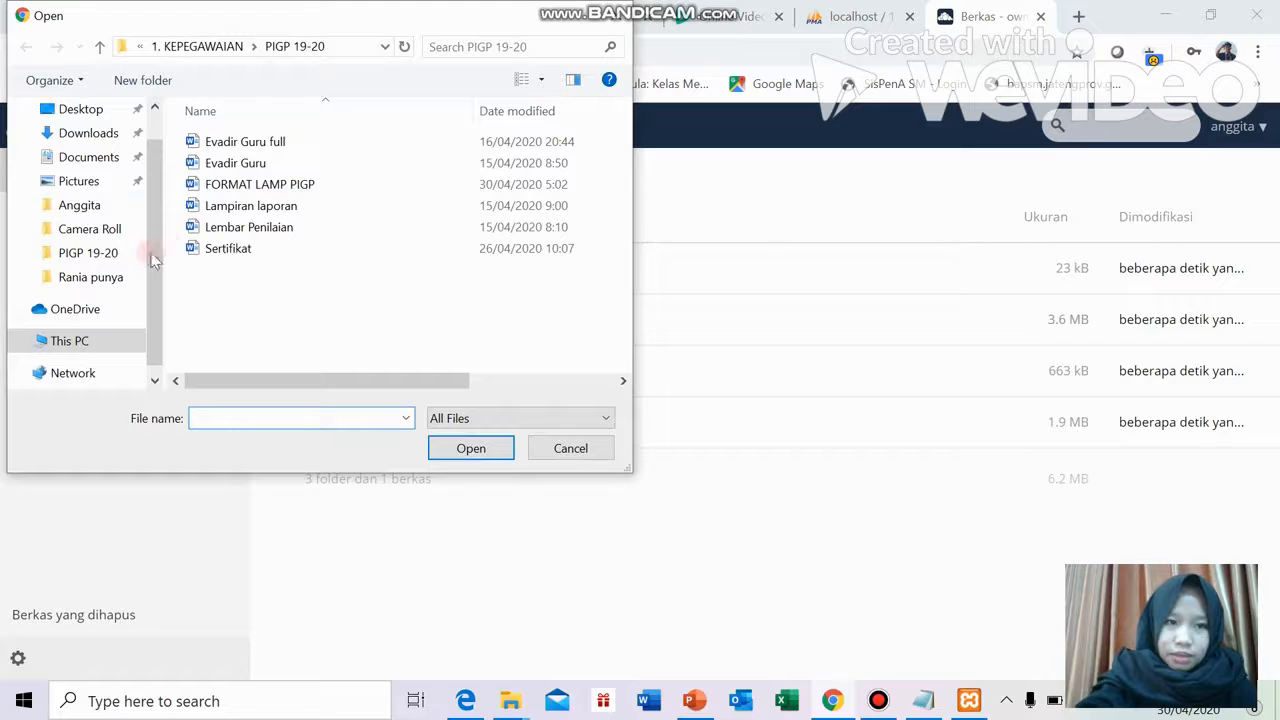
click(112, 204)
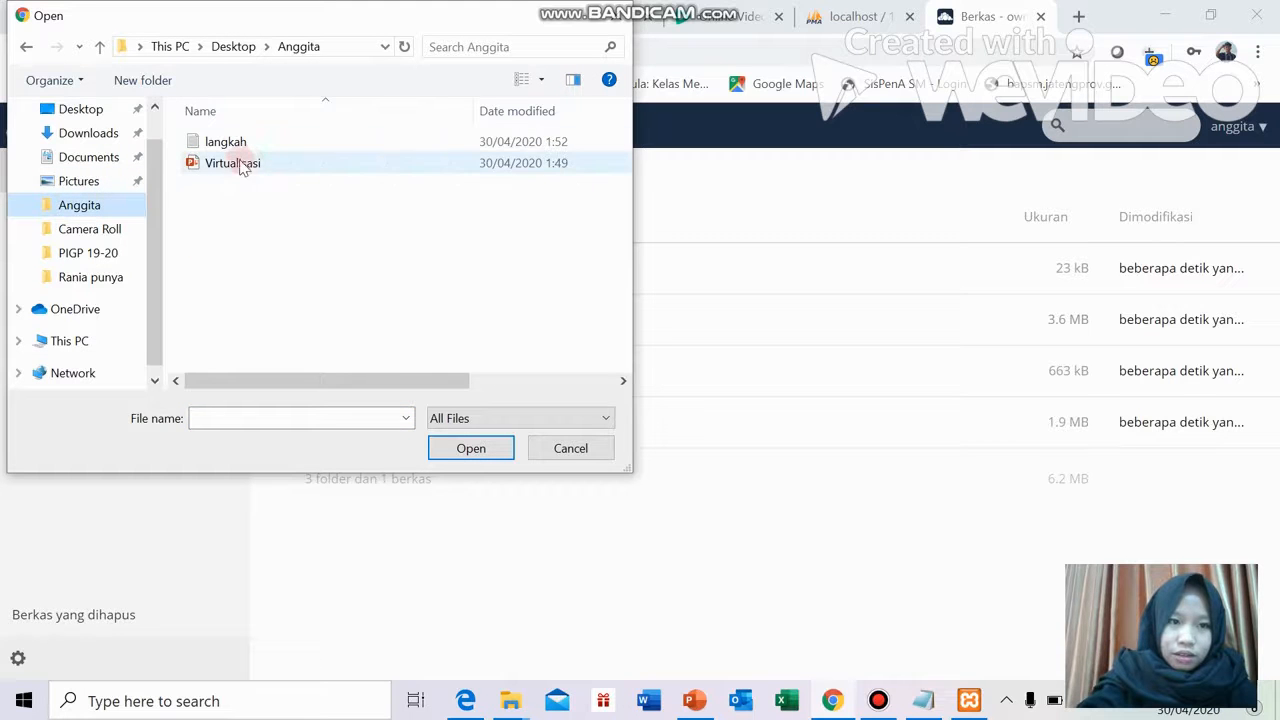
click(245, 165)
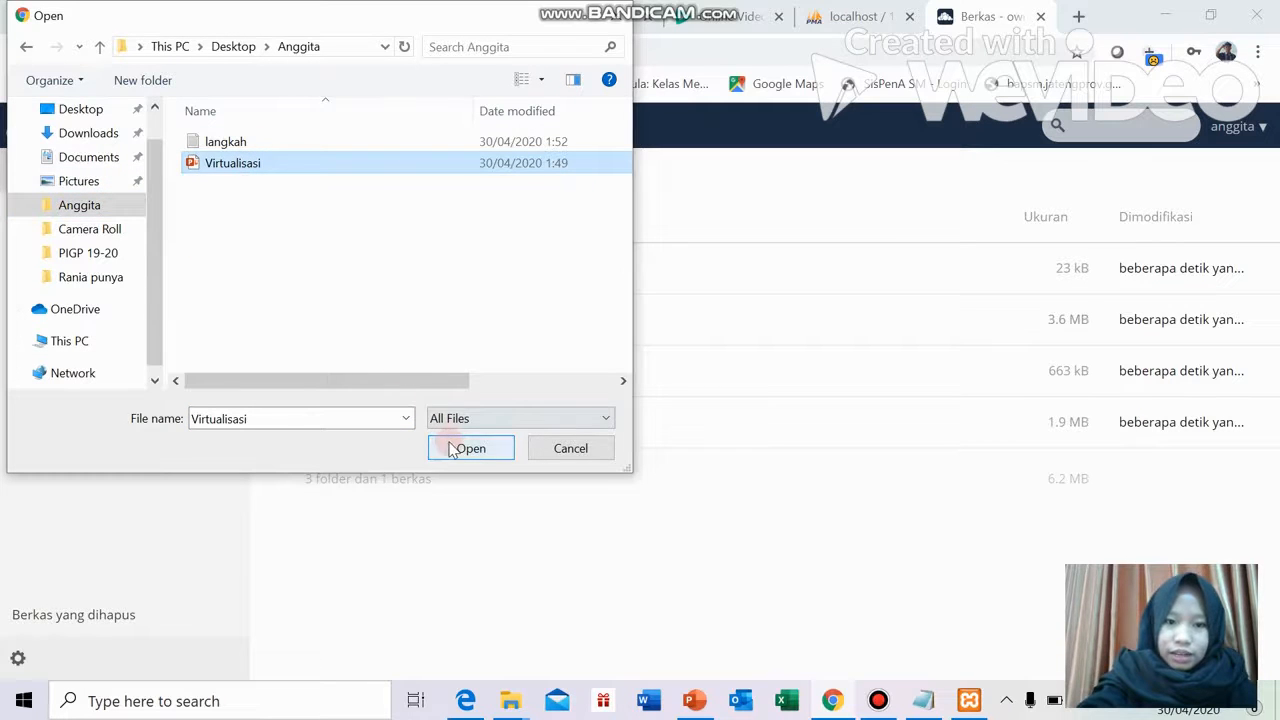
click(452, 448)
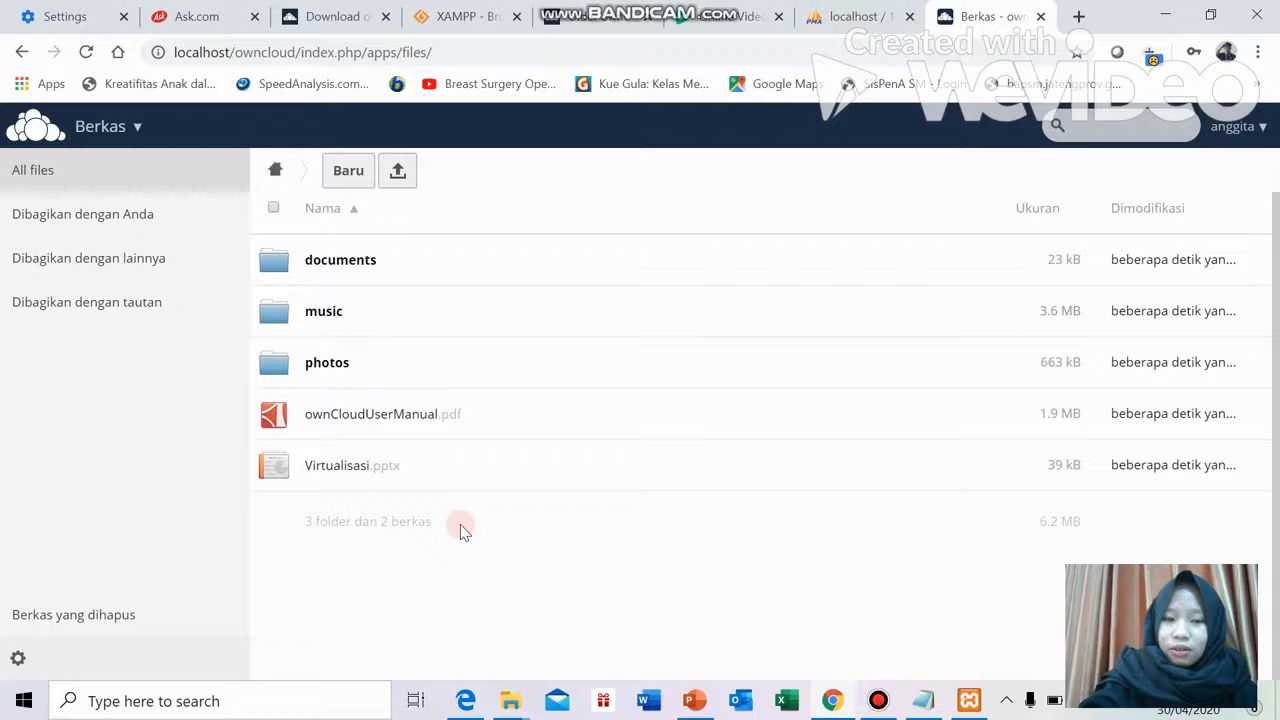
Restore the Bandicam recorder window from its taskbar preview thumbnail
mouse_move(880, 704)
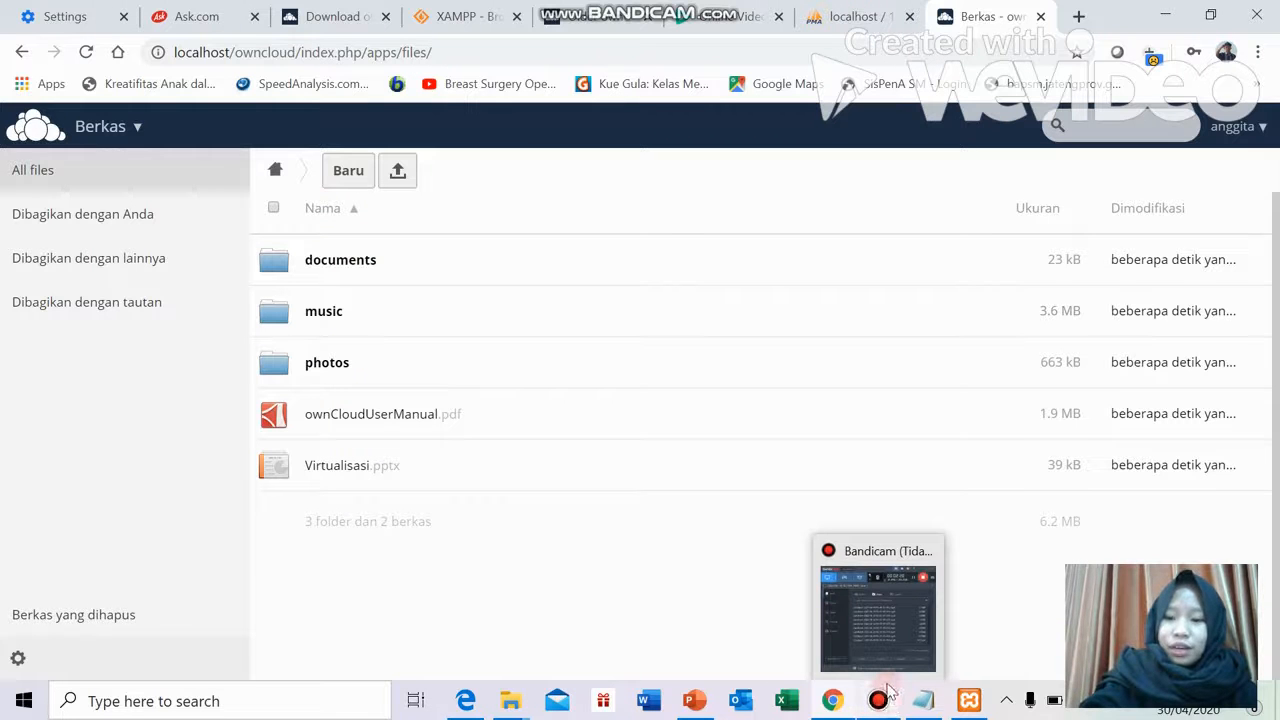
click(889, 662)
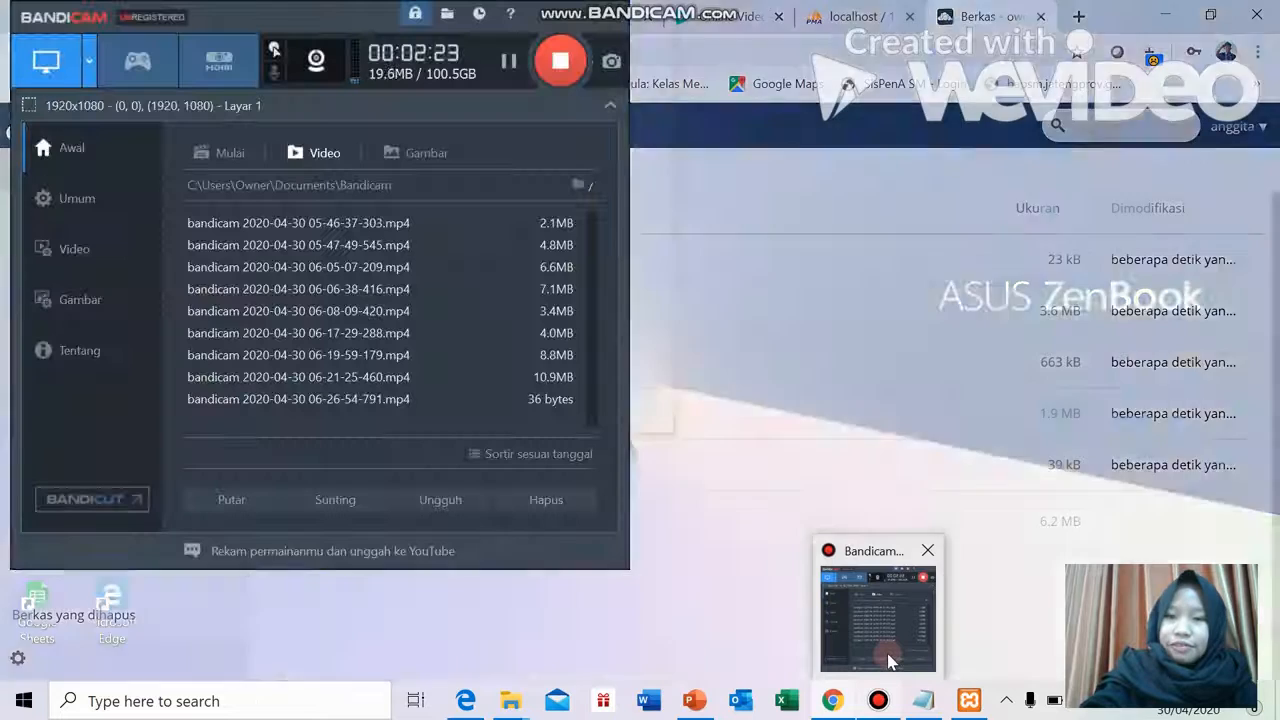